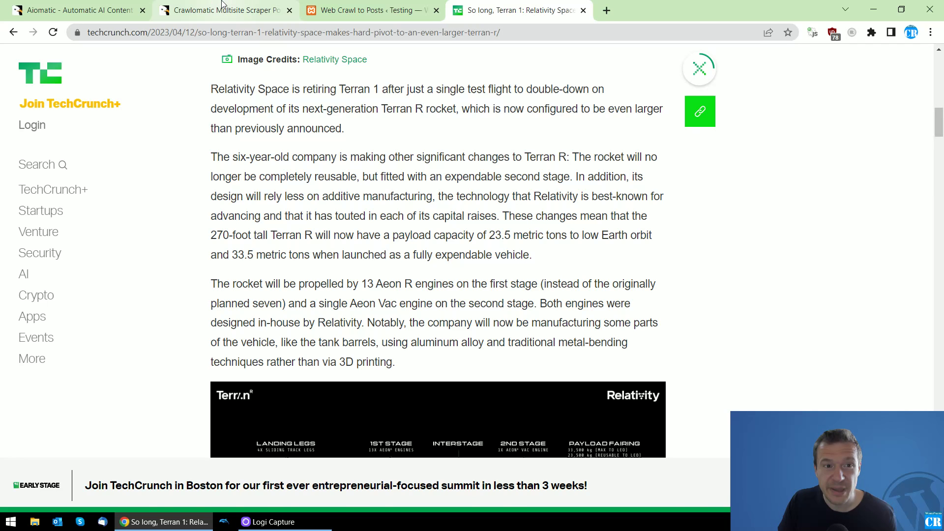
Step: Glance at the Aiomatic CodeCanyon page, then return to the Crawlomatic product page
left_click(222, 10)
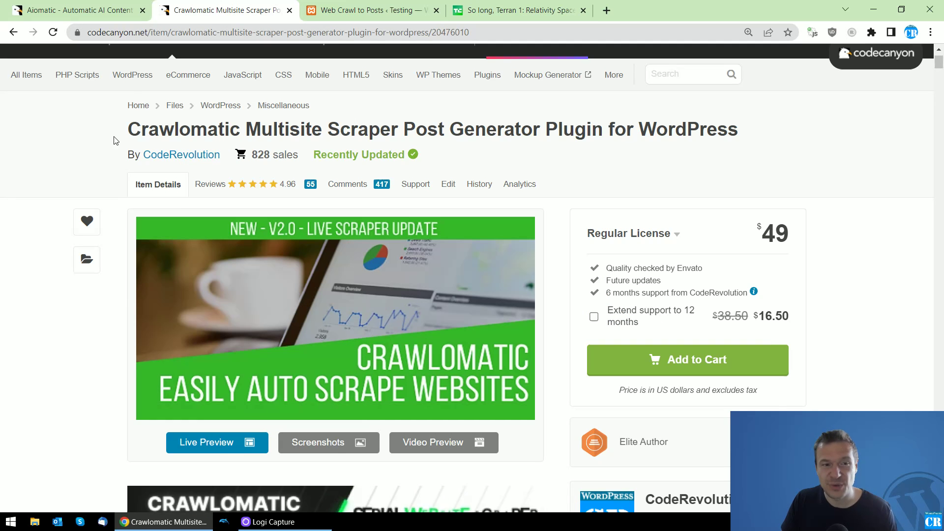
left_click(77, 9)
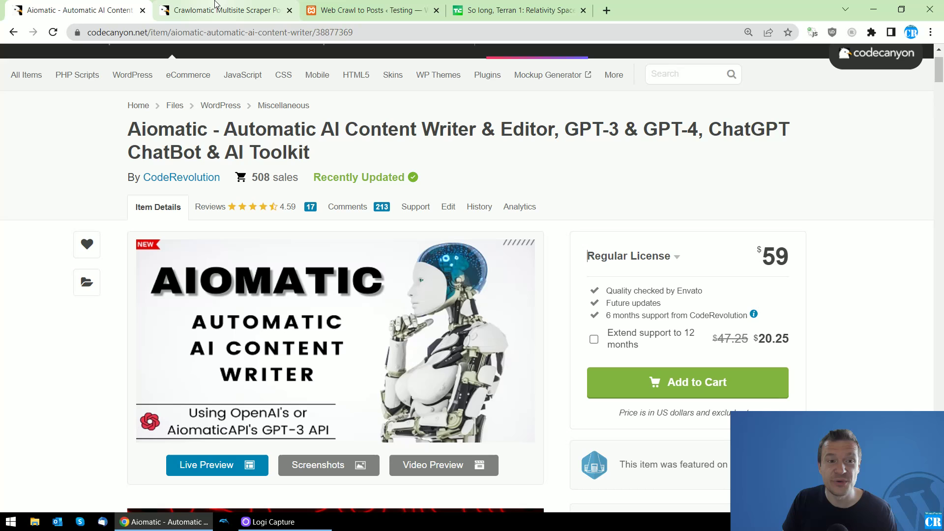
mouse_move(221, 10)
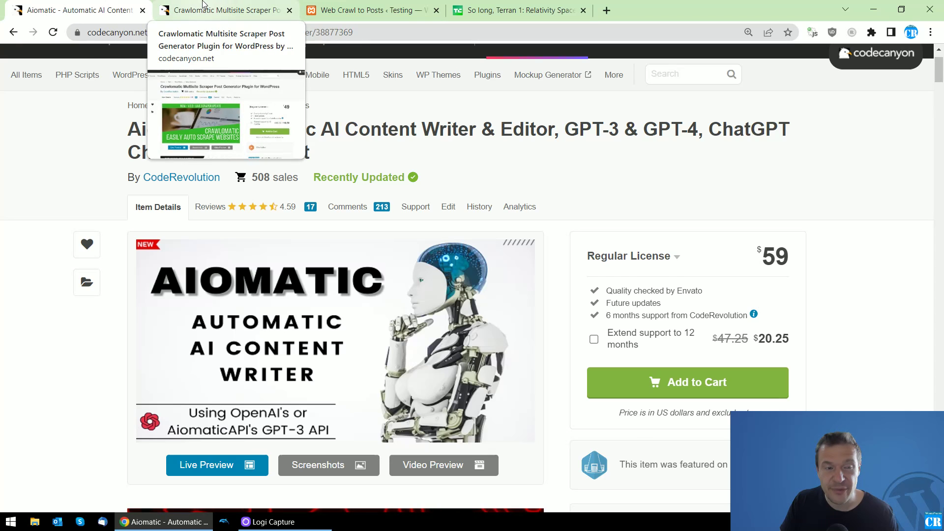
left_click(204, 4)
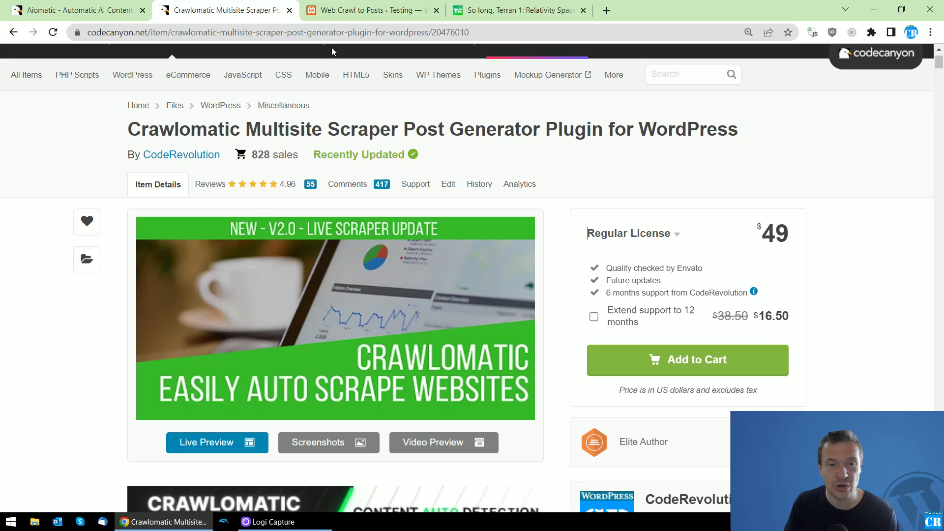
Step: Review the TechCrunch Terran 1 article and the plugin pages, ending on Web Crawl to Posts
left_click(347, 9)
left_click(506, 10)
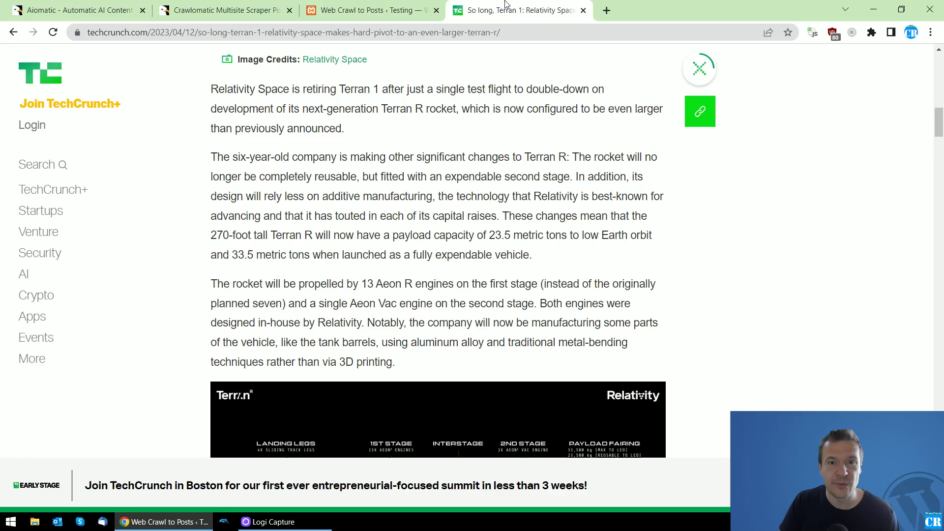
scroll(453, 276, "up", 5)
scroll(453, 276, "up", 5)
scroll(453, 276, "up", 1)
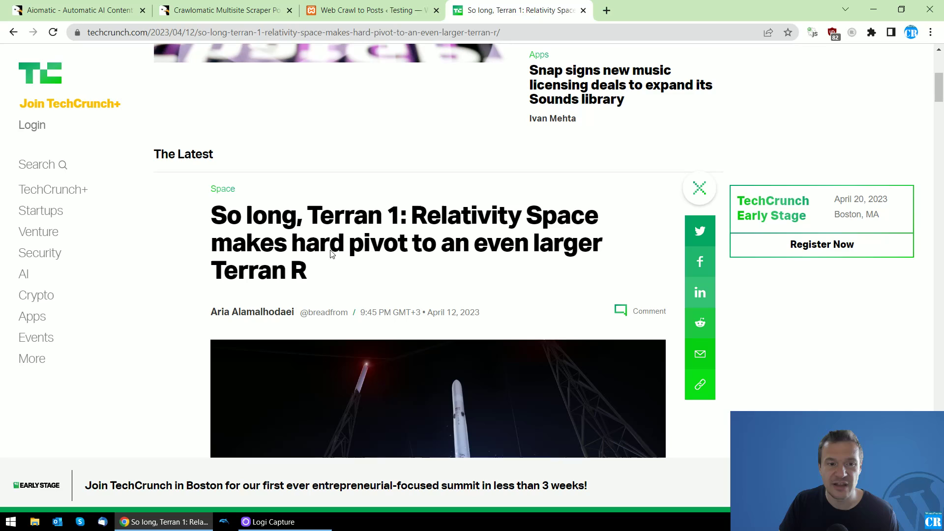
scroll(379, 226, "down", 1)
scroll(300, 226, "down", 8)
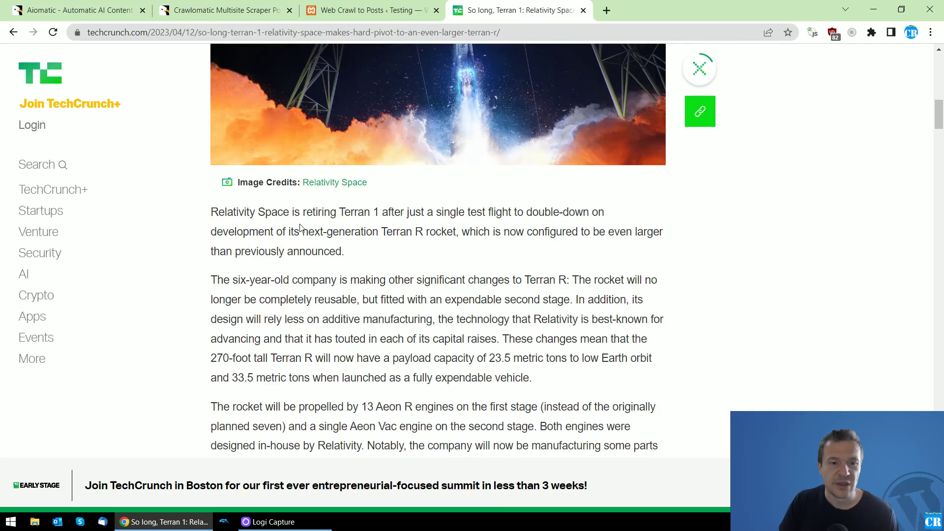
scroll(300, 226, "down", 5)
scroll(300, 226, "up", 4)
scroll(299, 270, "up", 1)
scroll(299, 270, "up", 3)
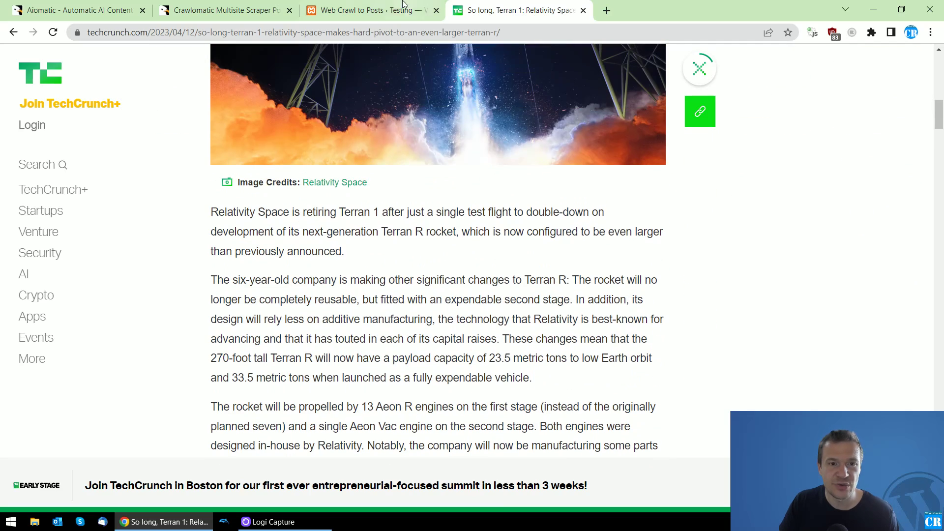
left_click(225, 9)
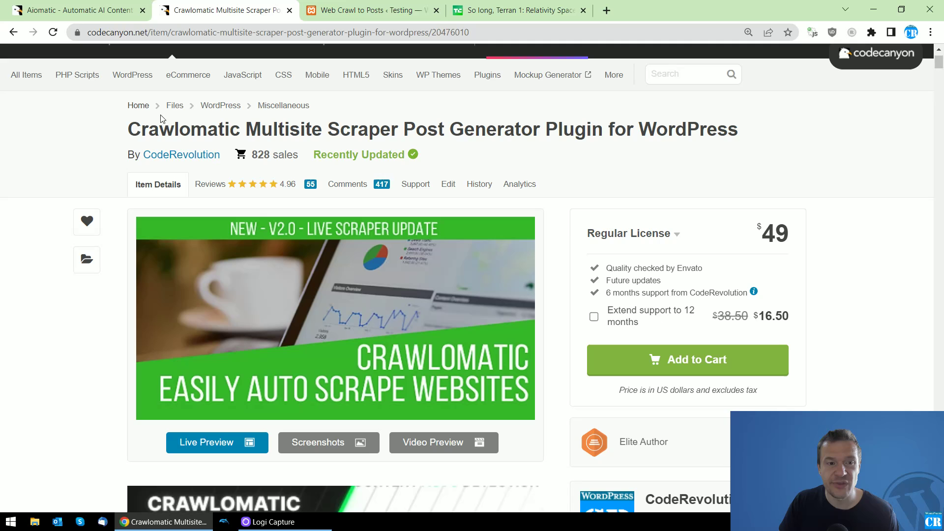
left_click(79, 10)
left_click(226, 9)
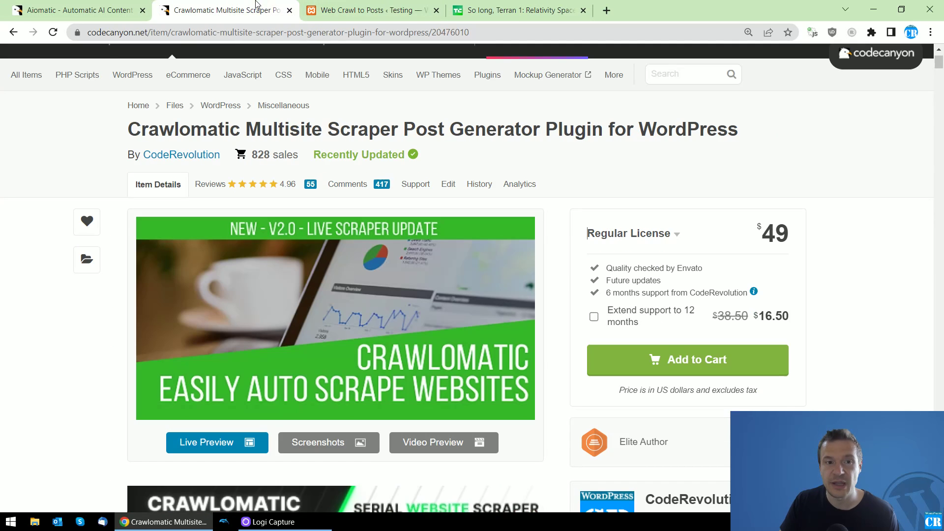
left_click(365, 10)
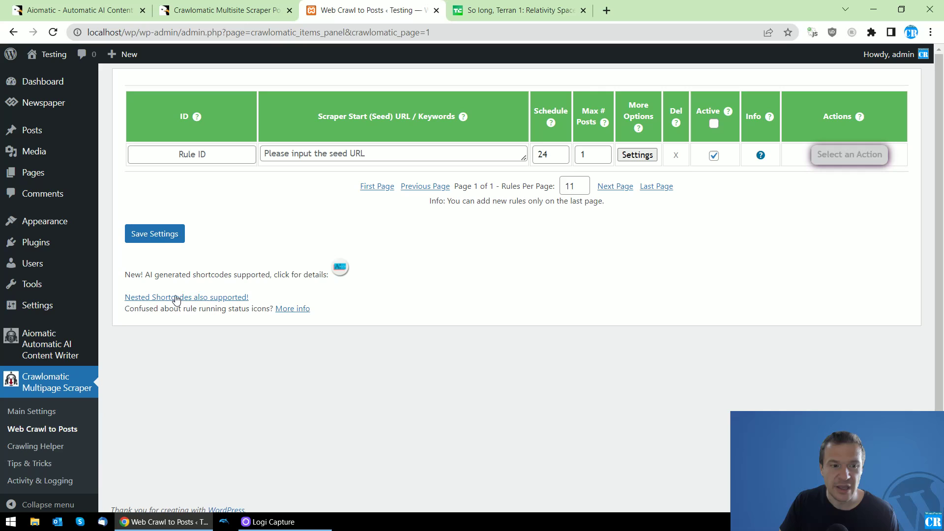
mouse_move(48, 343)
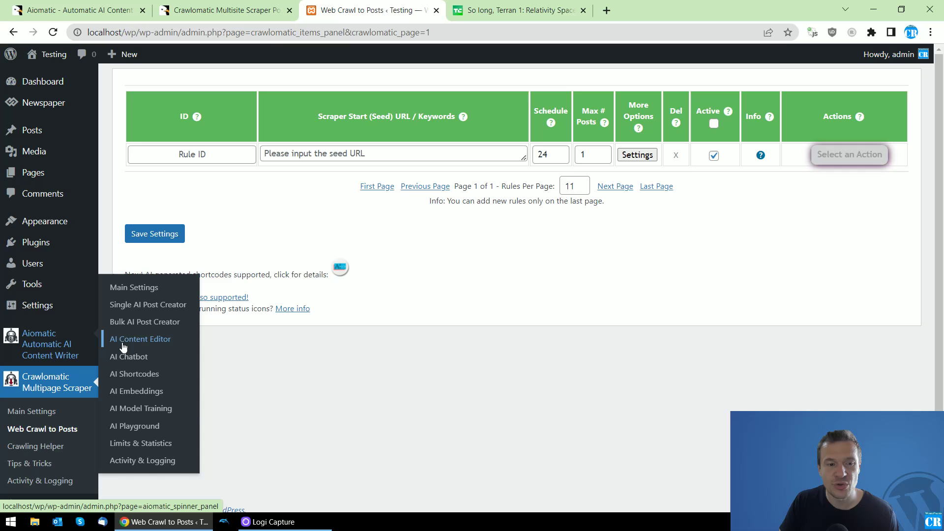
Step: Turn on automatic post editing and enable AI content rewriting in the AI Content Editor
left_click(140, 338)
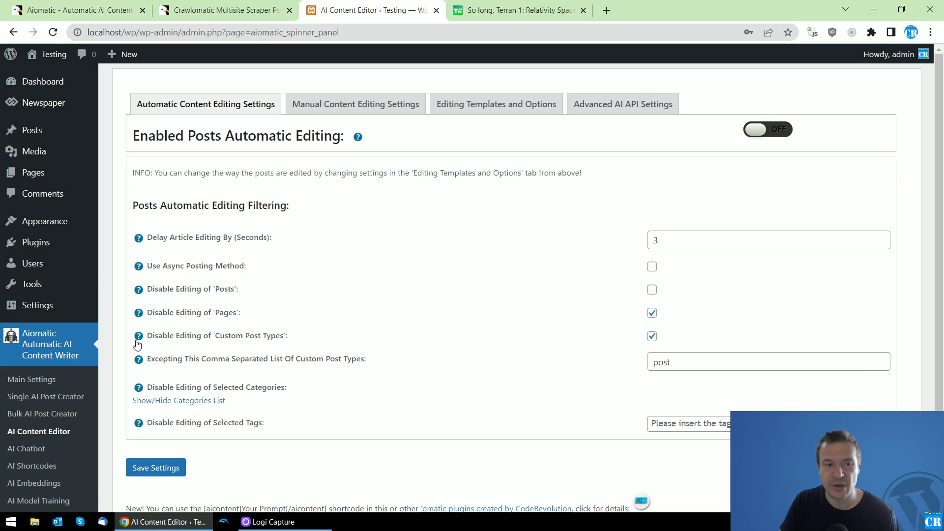
left_click(760, 131)
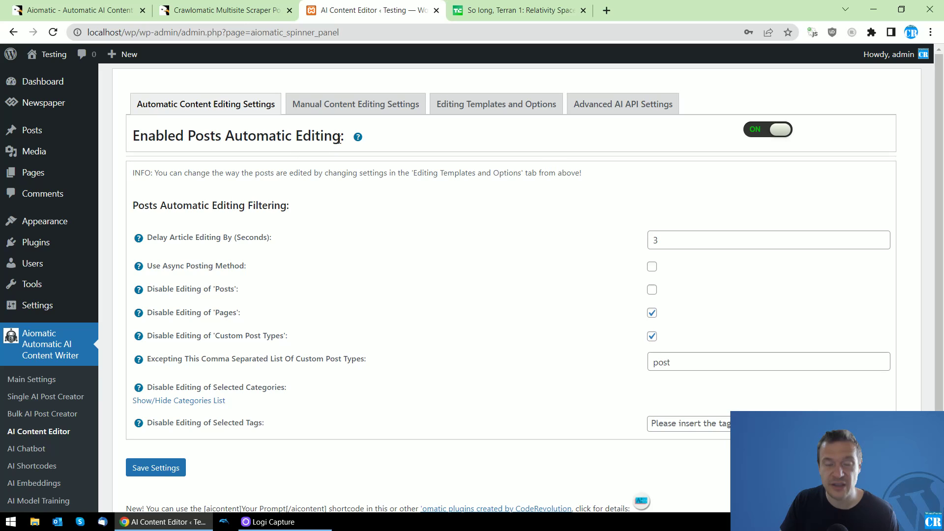
left_click(457, 108)
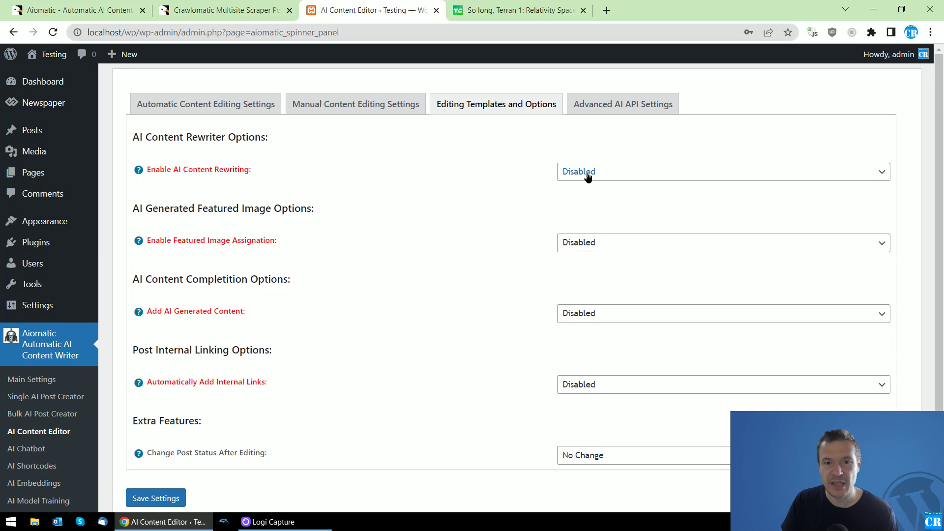
left_click(587, 171)
left_click(585, 188)
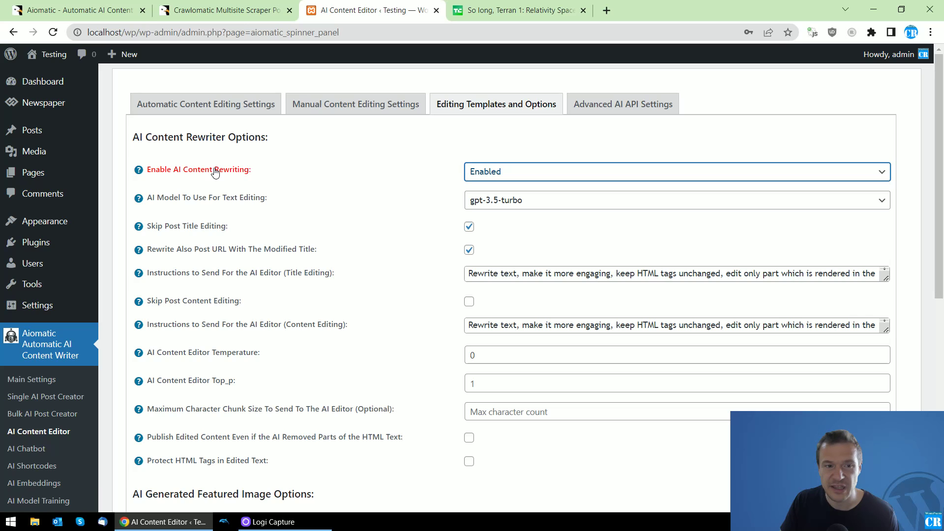
scroll(280, 181, "down", 1)
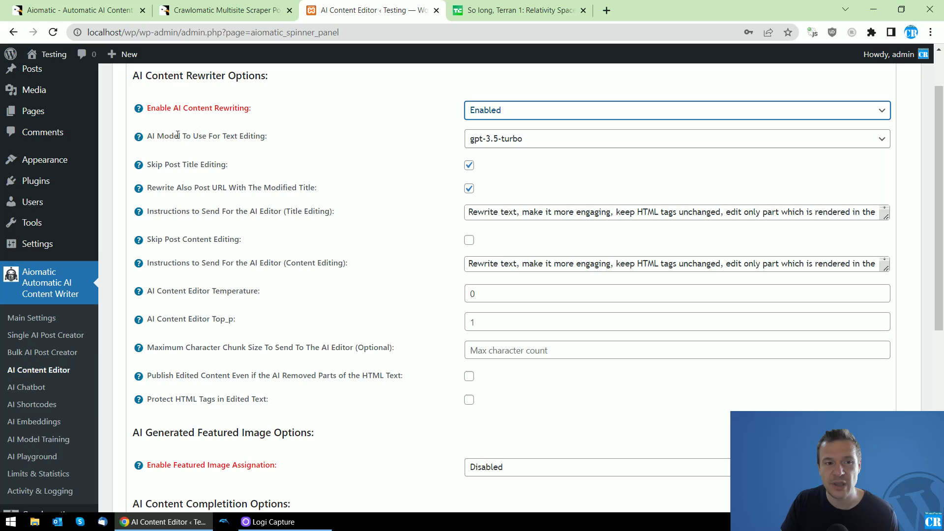
Step: Review the gpt-3.5-turbo model and rewrite instructions, then save the editor settings
left_click(500, 140)
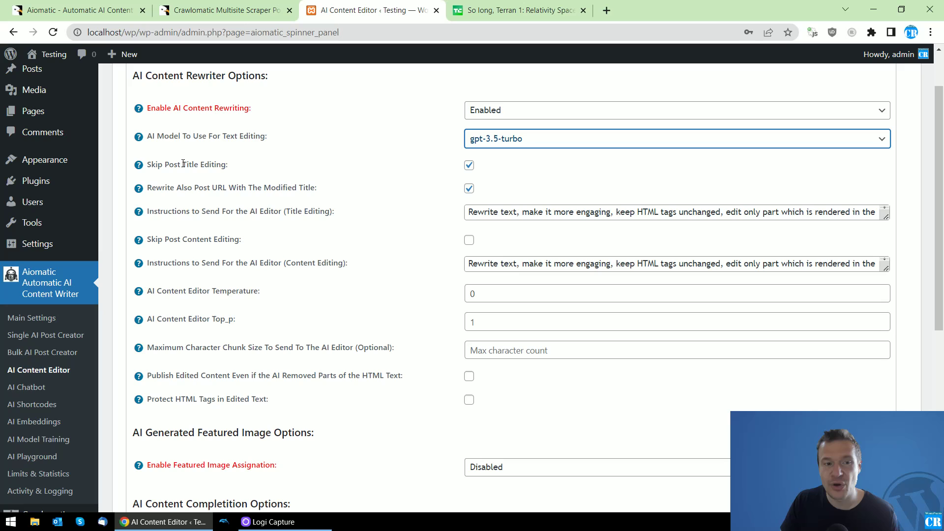
left_click_drag(150, 164, 221, 164)
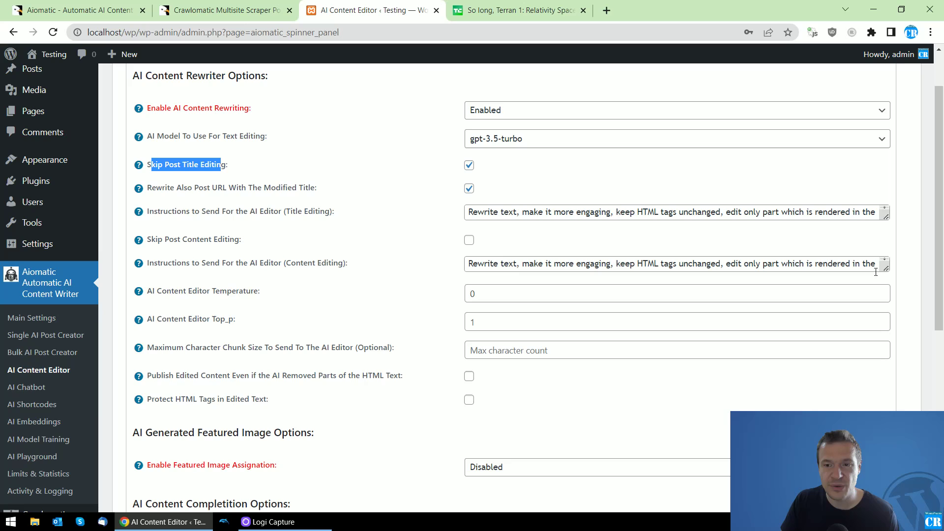
left_click_drag(886, 266, 886, 353)
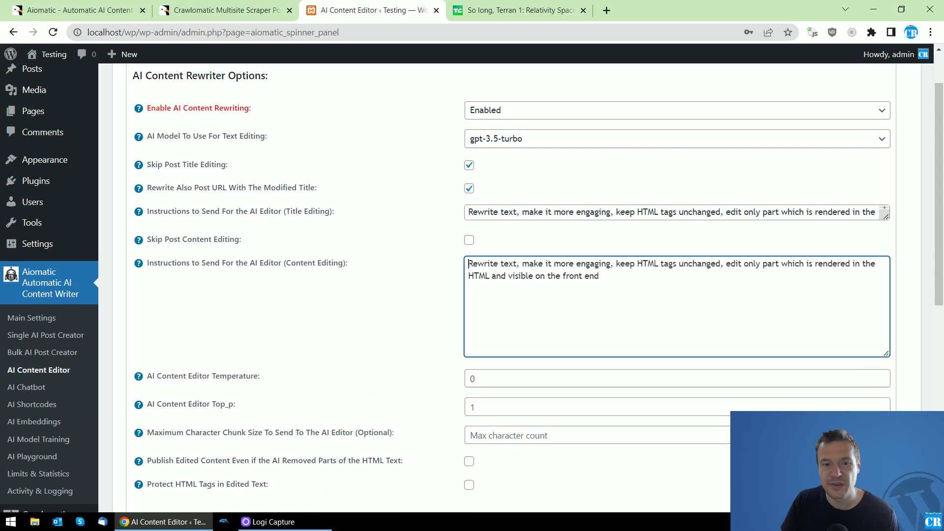
left_click_drag(466, 263, 526, 275)
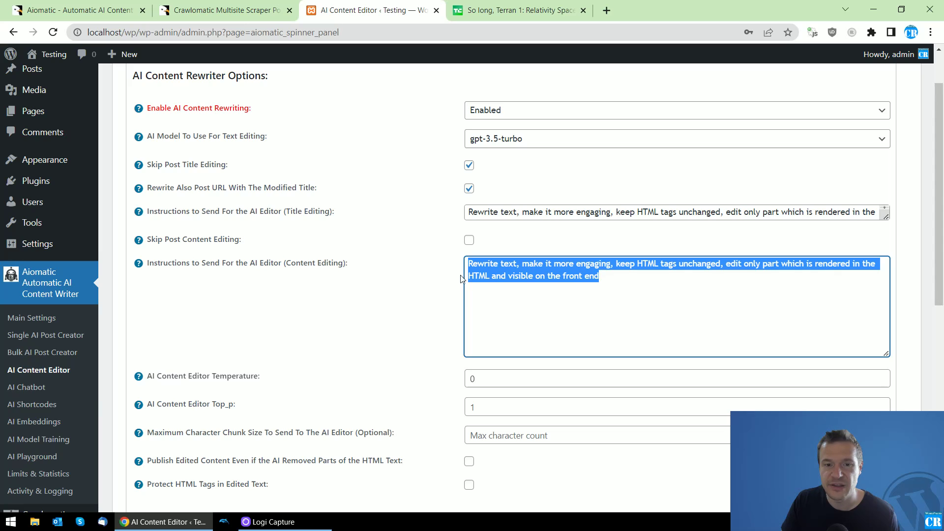
left_click(444, 299)
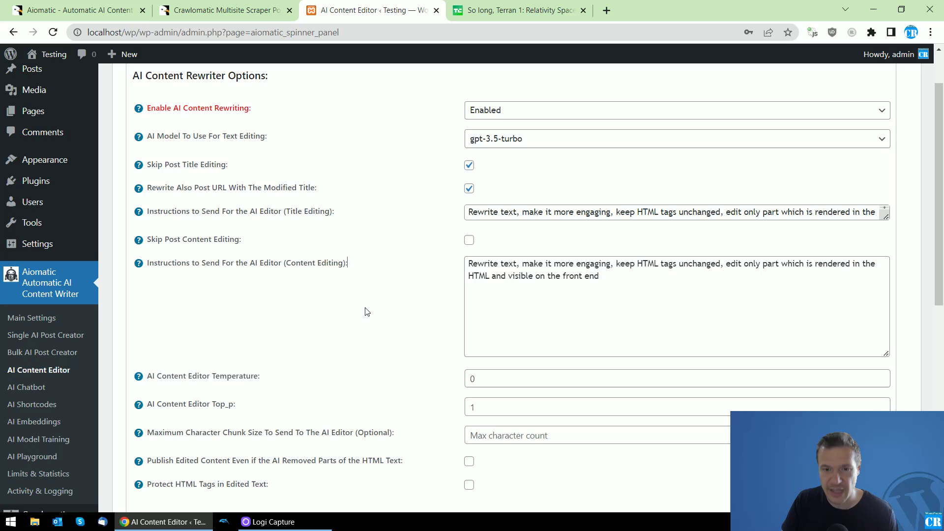
scroll(369, 295, "down", 8)
scroll(347, 321, "down", 5)
left_click(155, 392)
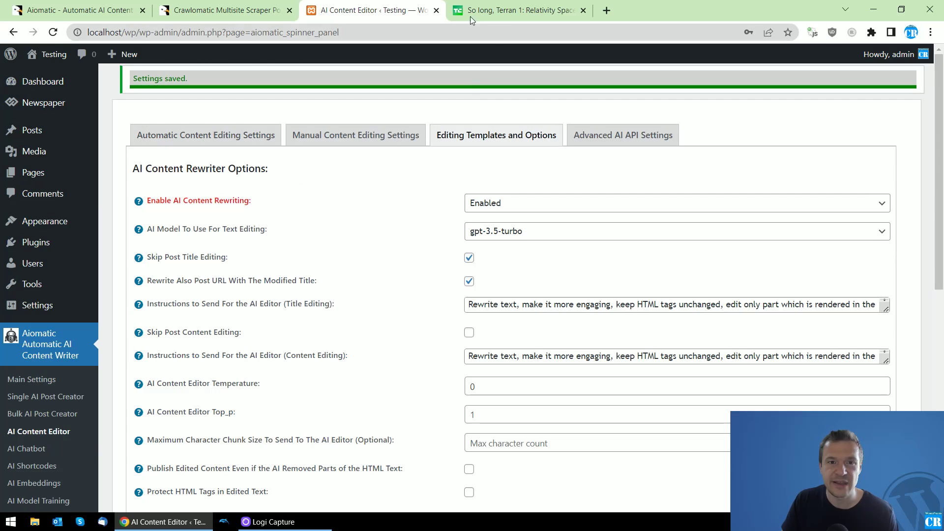
scroll(309, 298, "down", 8)
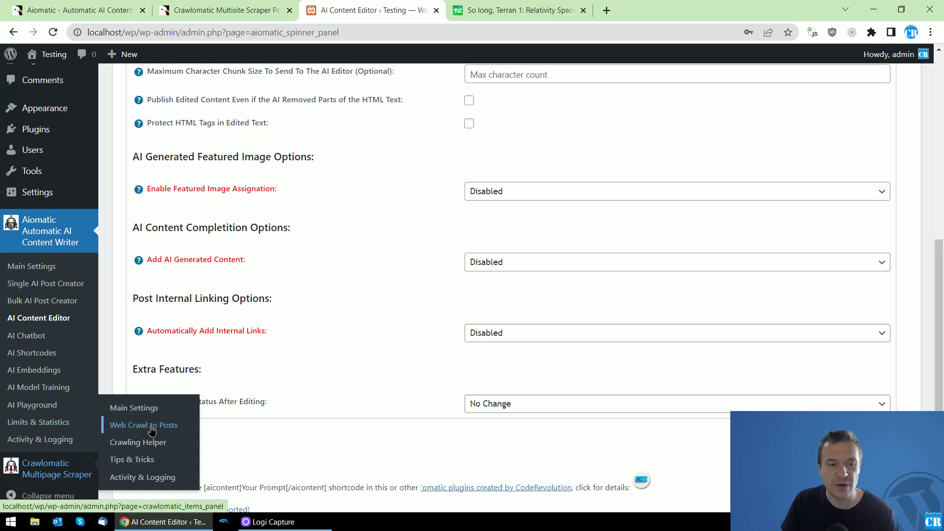
Step: Copy the TechCrunch Terran 1 article URL from the address bar
left_click(144, 425)
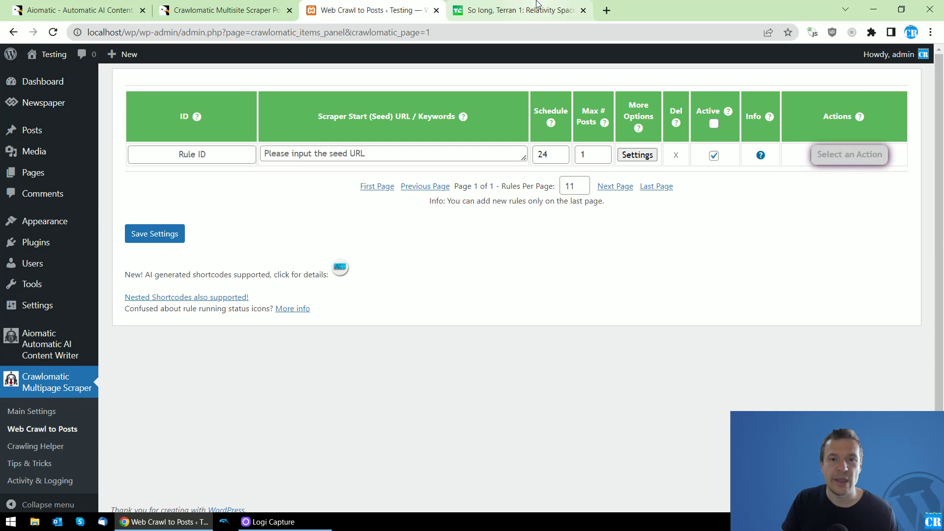
left_click(521, 9)
left_click(429, 32)
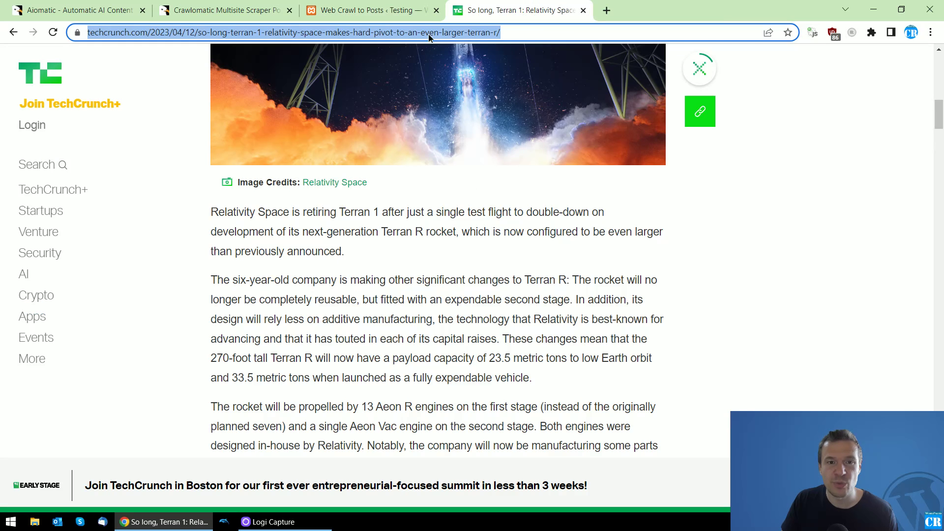
right_click(429, 32)
left_click(472, 119)
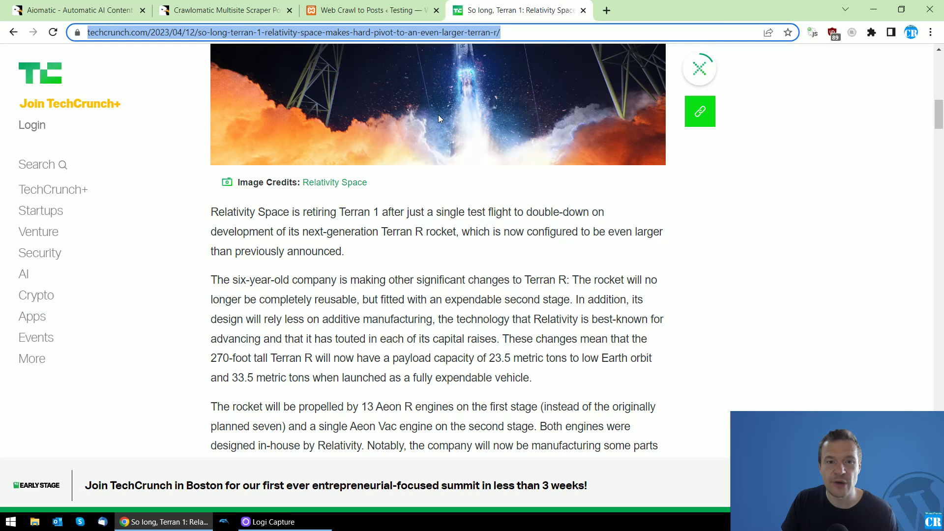
Step: Paste the article URL as the new rule's seed URL and expand its advanced settings
left_click(377, 10)
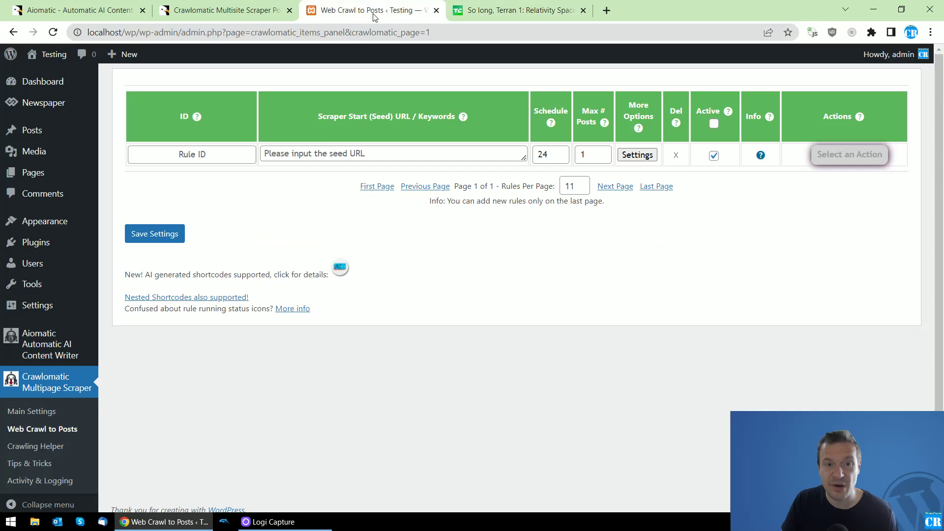
right_click(323, 153)
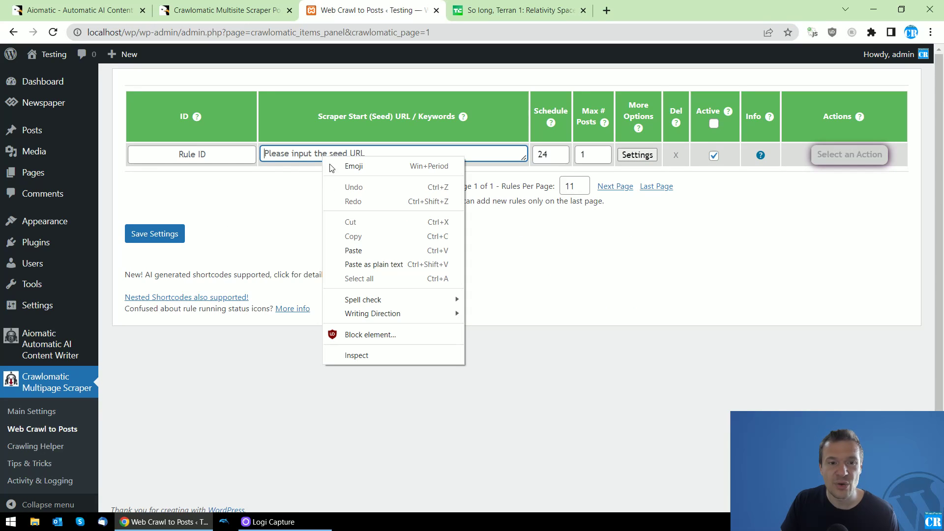
left_click(353, 250)
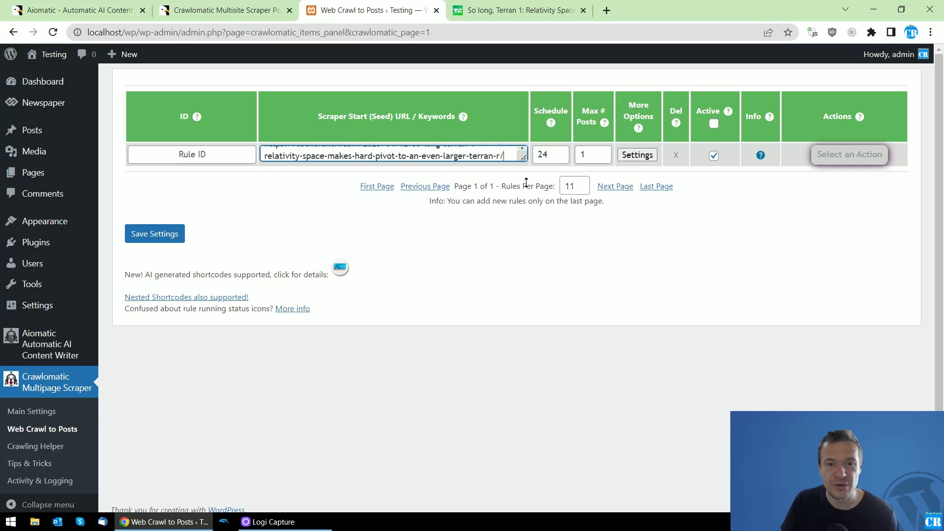
left_click_drag(523, 157, 524, 234)
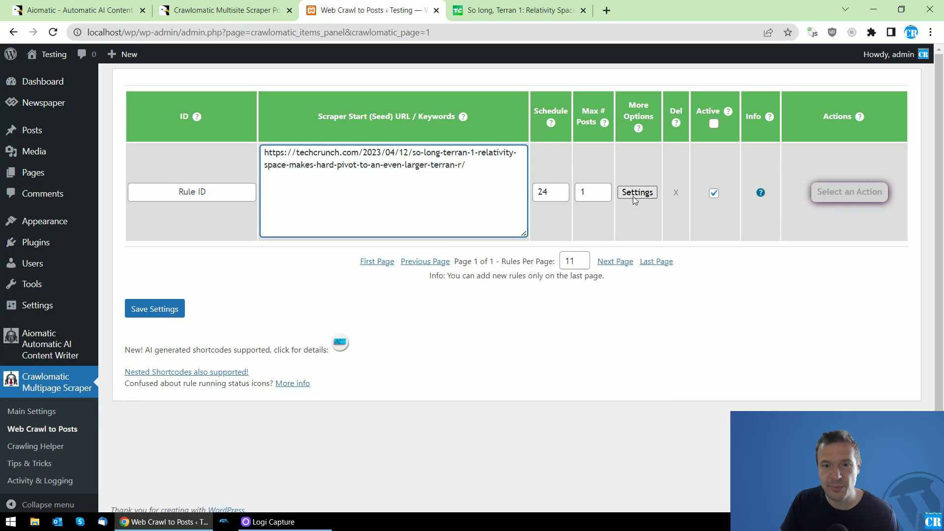
left_click(637, 192)
left_click_drag(765, 129, 763, 347)
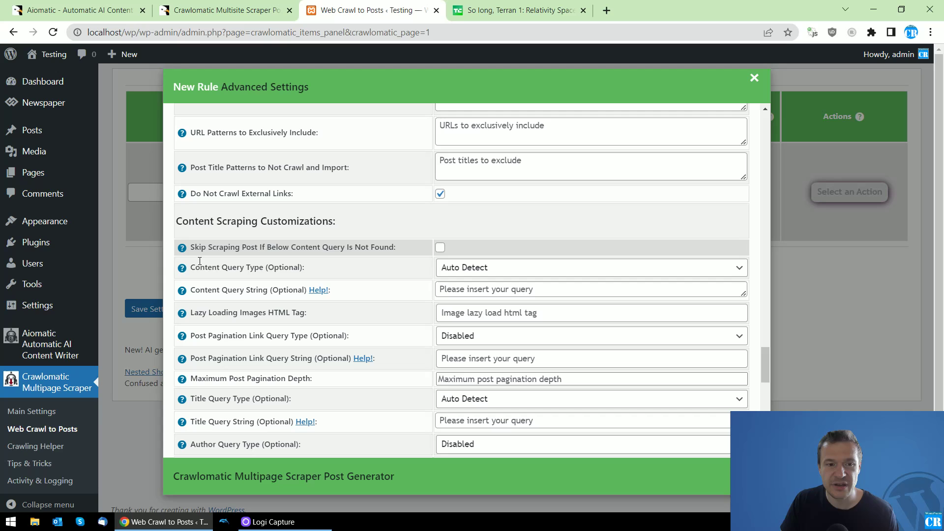
Step: Use a visual-selector content query on the article body (article-content class) and save the rule
left_click(458, 268)
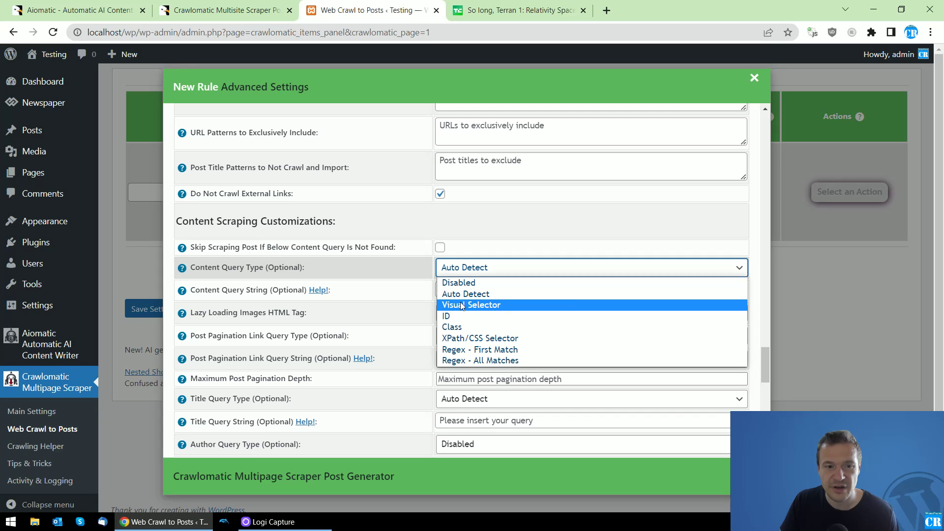
left_click(461, 307)
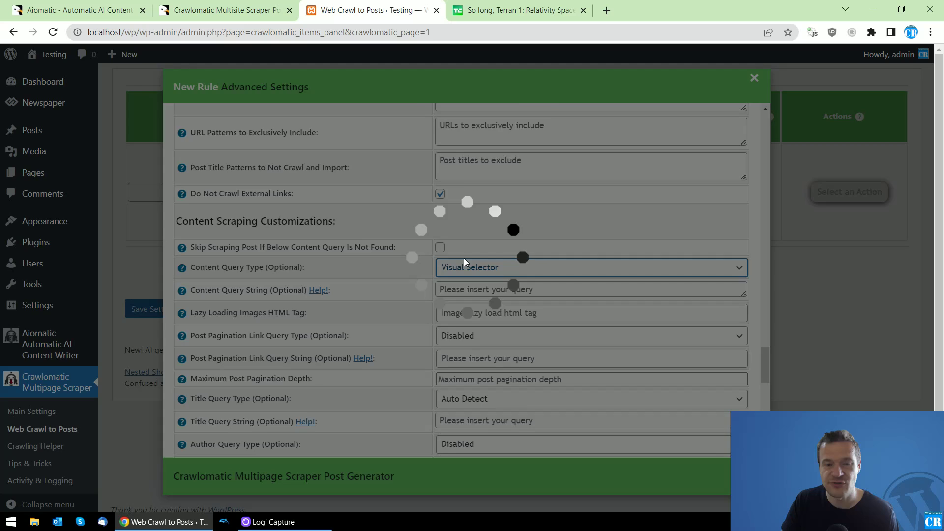
scroll(464, 257, "down", 4)
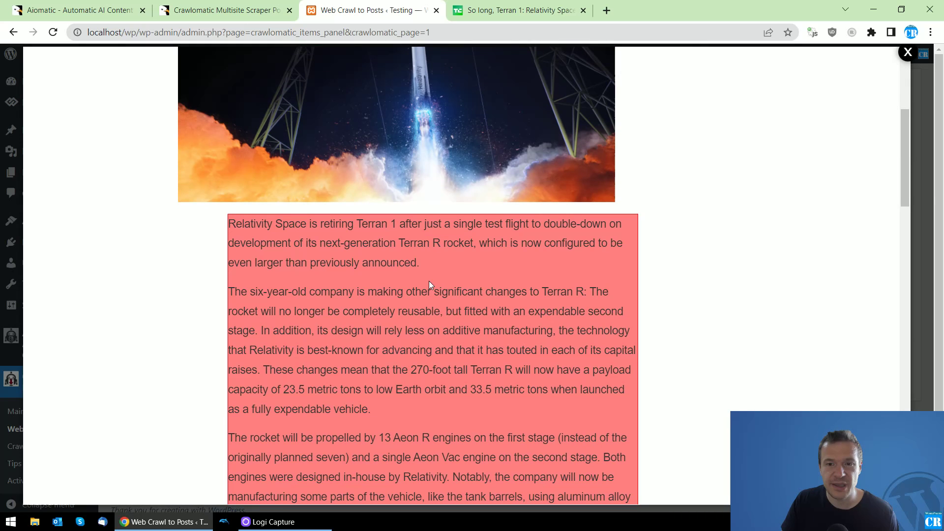
left_click(429, 281)
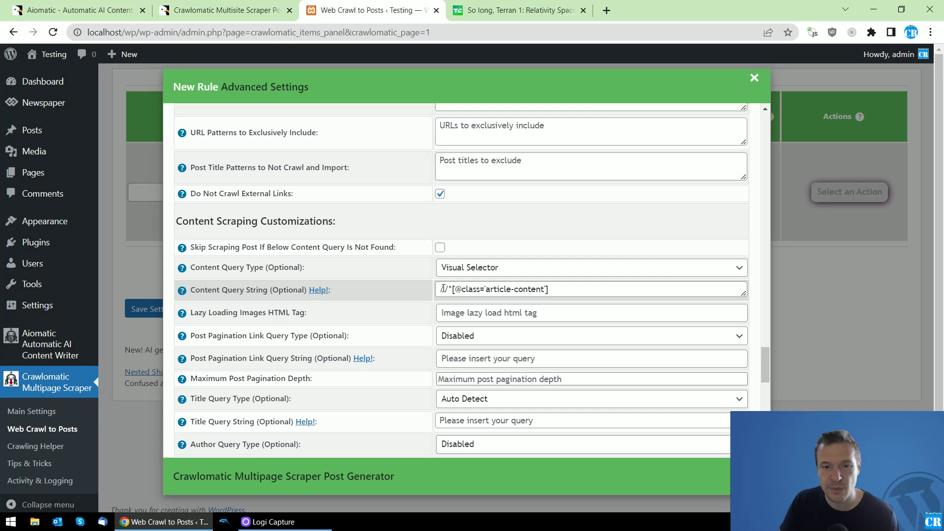
left_click(146, 310)
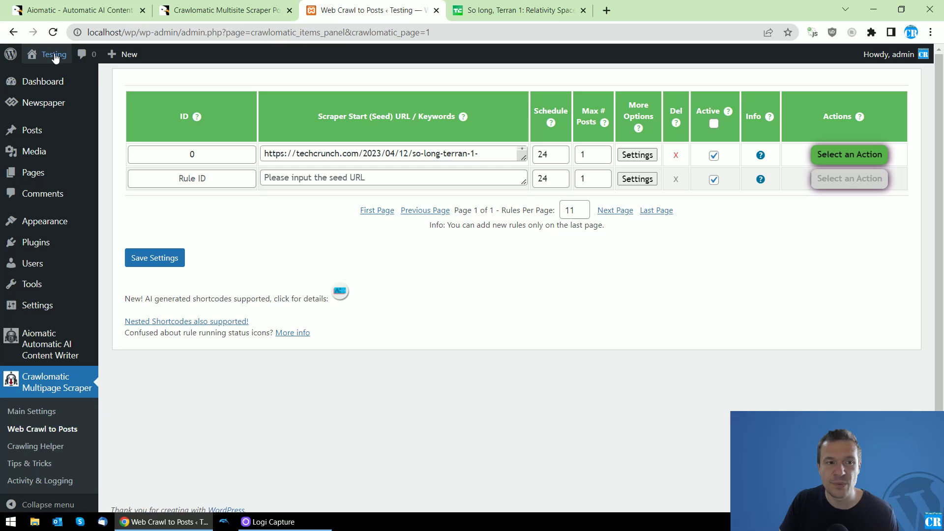
Step: Open the public site in a new tab and run the Terran rule now
mouse_move(52, 54)
middle_click(42, 75)
left_click(475, 10)
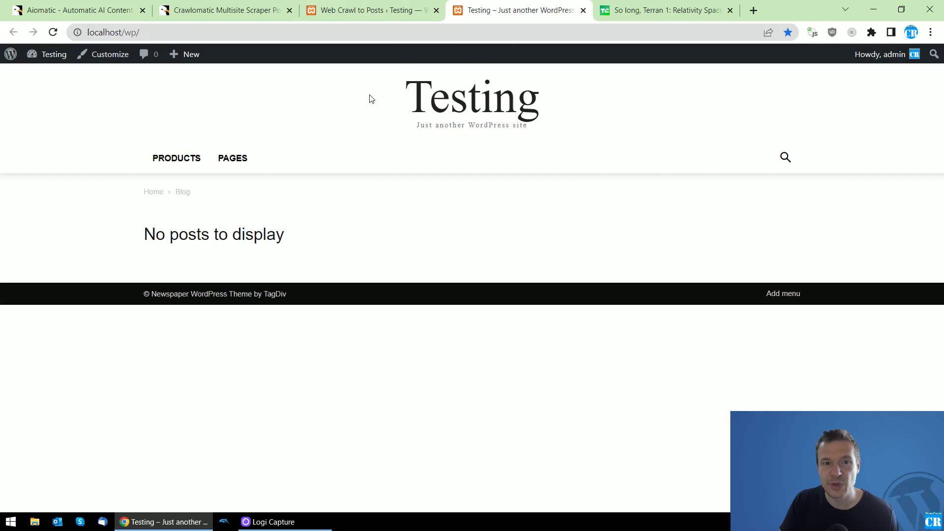
left_click(341, 11)
left_click(849, 154)
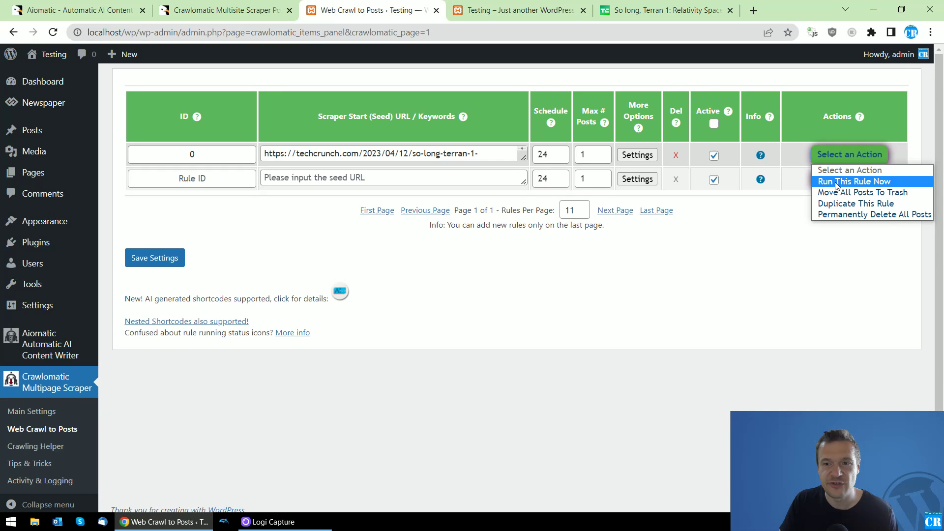
left_click(841, 167)
left_click(532, 101)
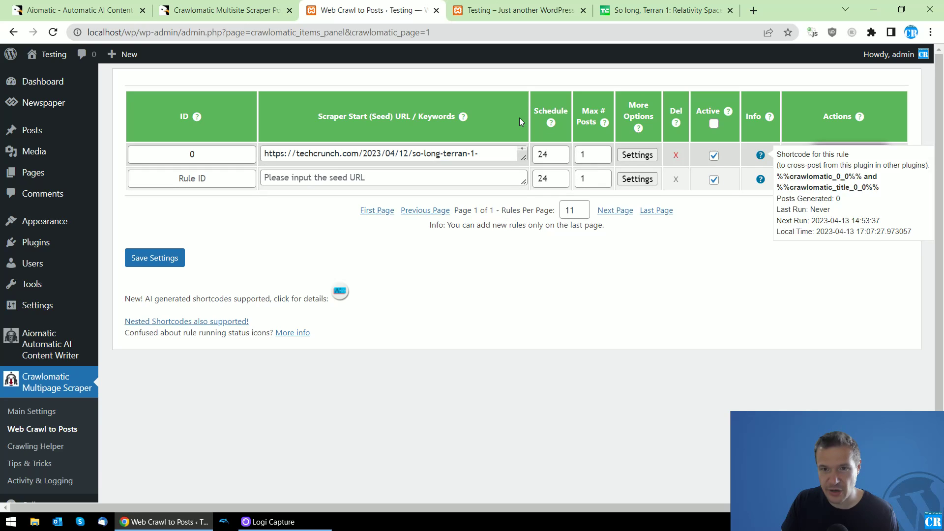
Step: Reload the front page, open the scraped Terran 1 post, and compare it with TechCrunch
left_click(516, 9)
left_click(53, 32)
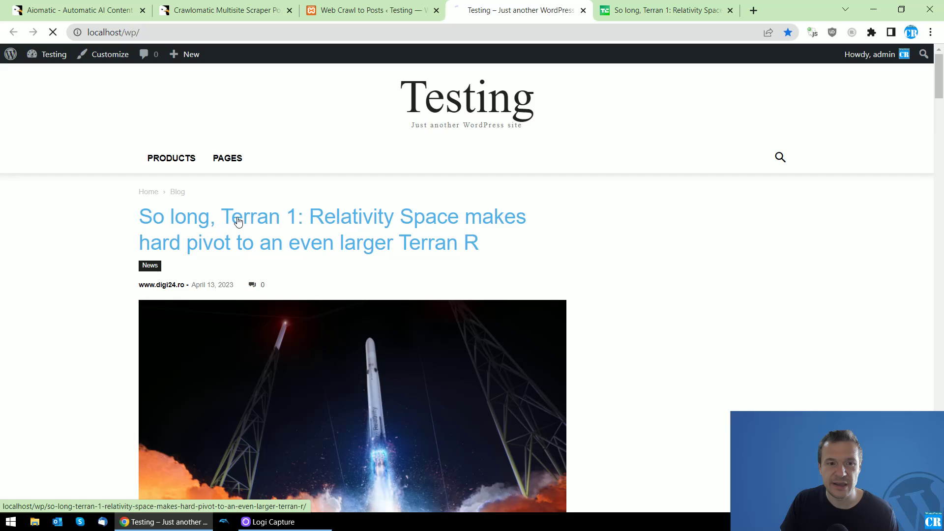
left_click(237, 219)
scroll(284, 218, "down", 5)
scroll(284, 219, "up", 1)
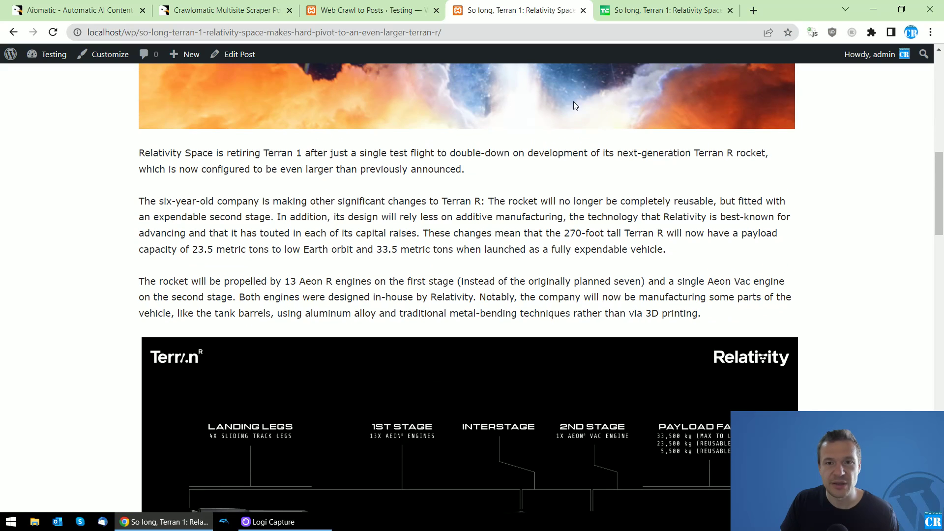
left_click(649, 10)
left_click(520, 9)
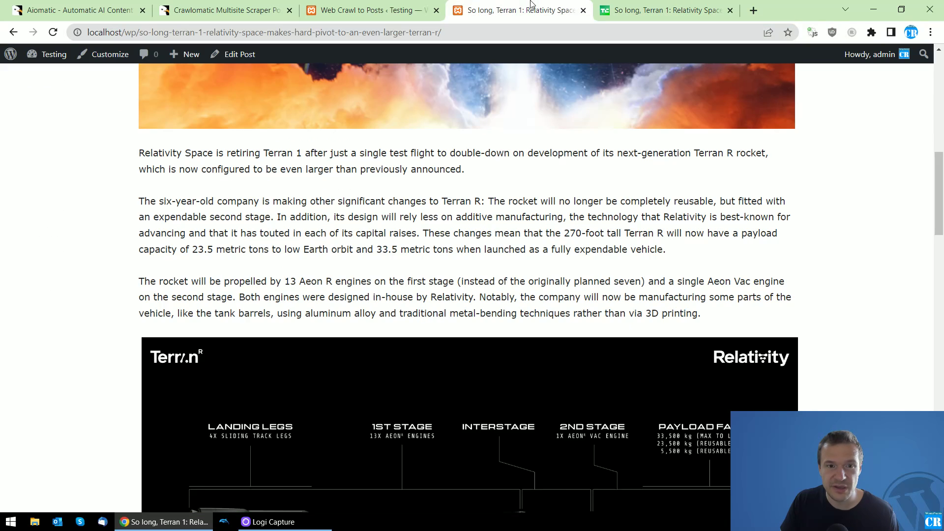
Step: Check the rule's run status and reload the post to look for rewritten text
left_click(373, 10)
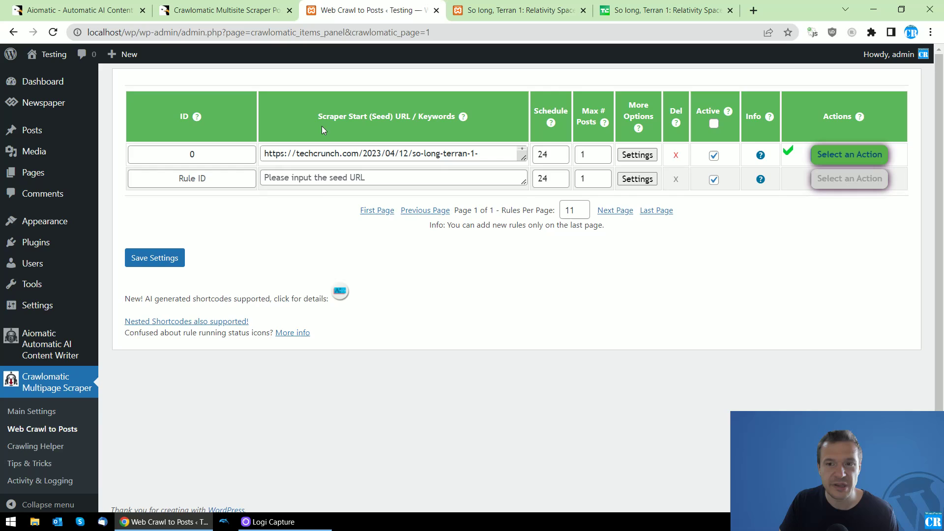
left_click(520, 10)
left_click(52, 32)
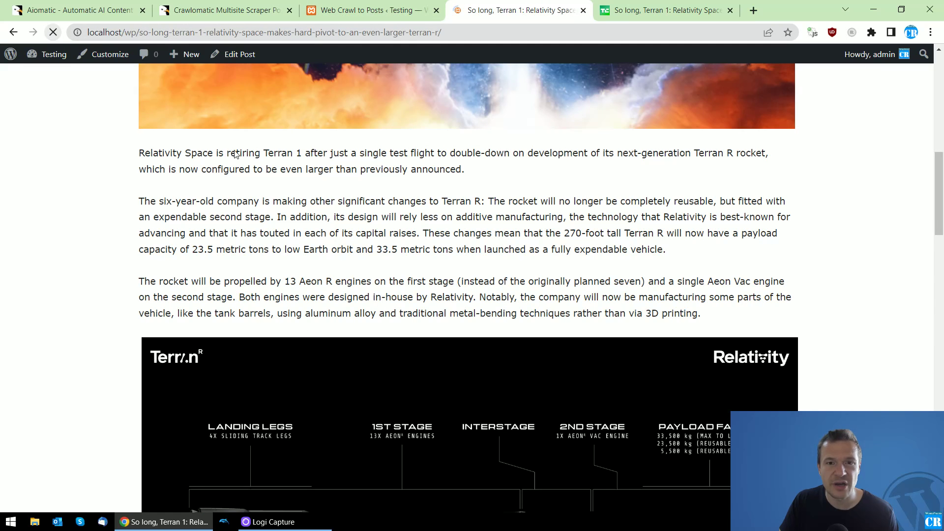
scroll(256, 173, "up", 5)
scroll(266, 222, "up", 5)
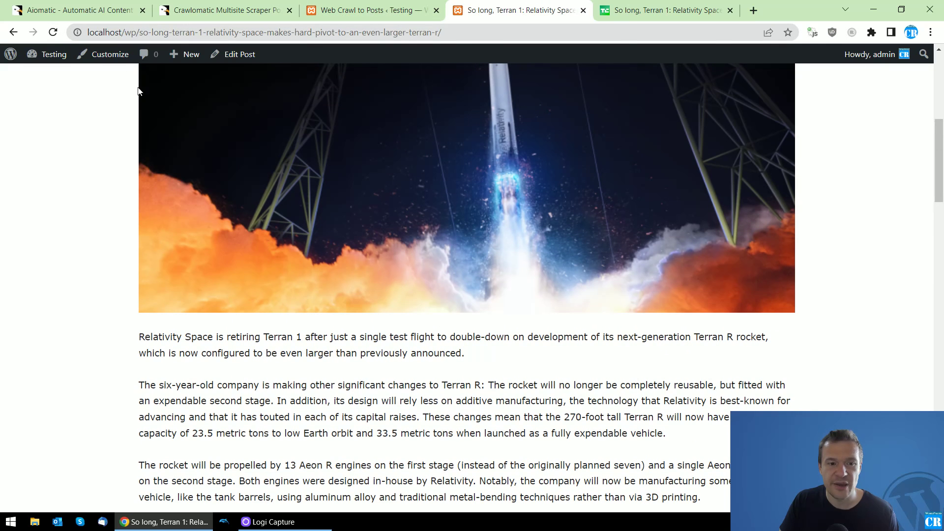
left_click(52, 32)
scroll(302, 171, "up", 5)
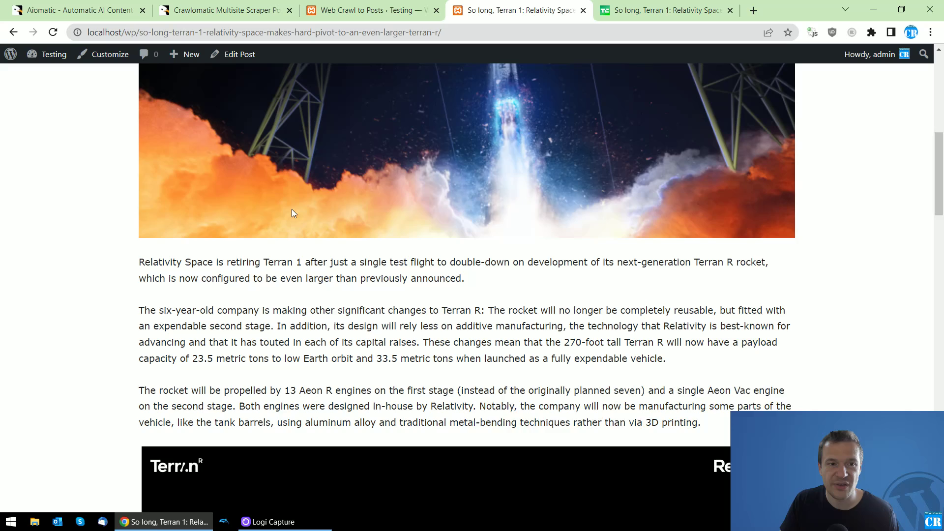
scroll(291, 209, "up", 3)
scroll(293, 244, "down", 2)
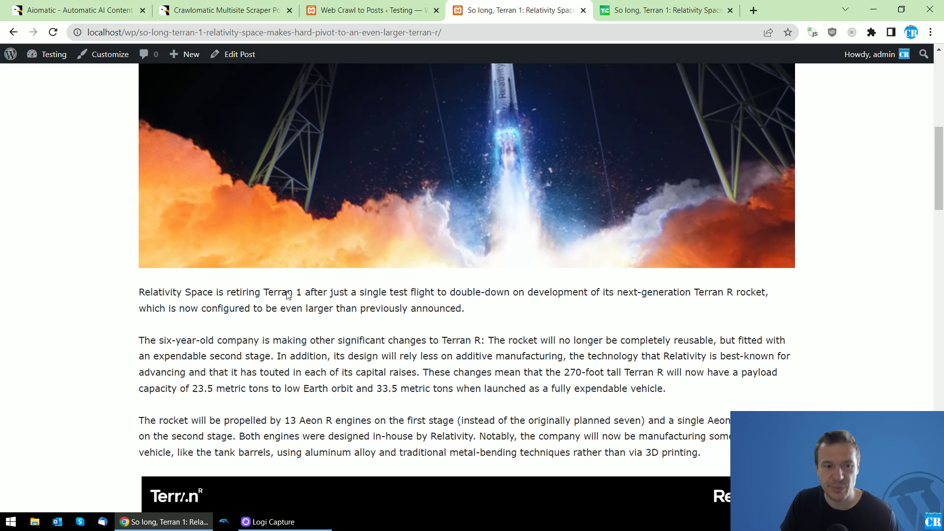
scroll(293, 244, "down", 1)
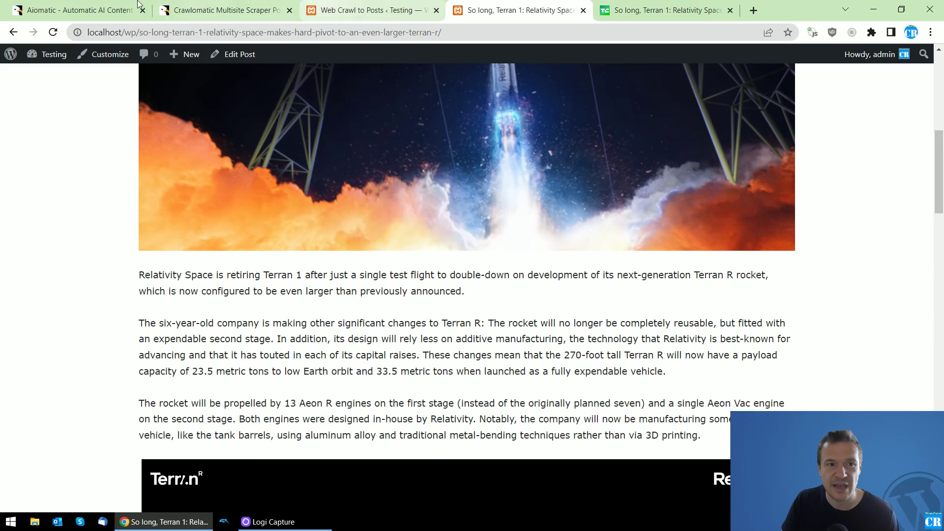
left_click(78, 9)
left_click(367, 9)
mouse_move(49, 344)
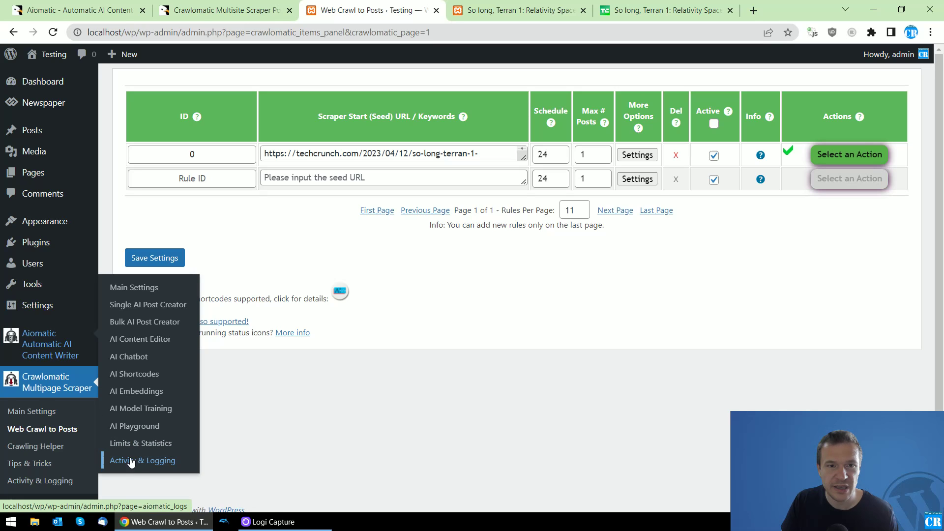
Step: Open the Aiomatic activity log in a new tab and inspect the entries for posts 40246 and 40243
middle_click(143, 460)
scroll(451, 210, "down", 5)
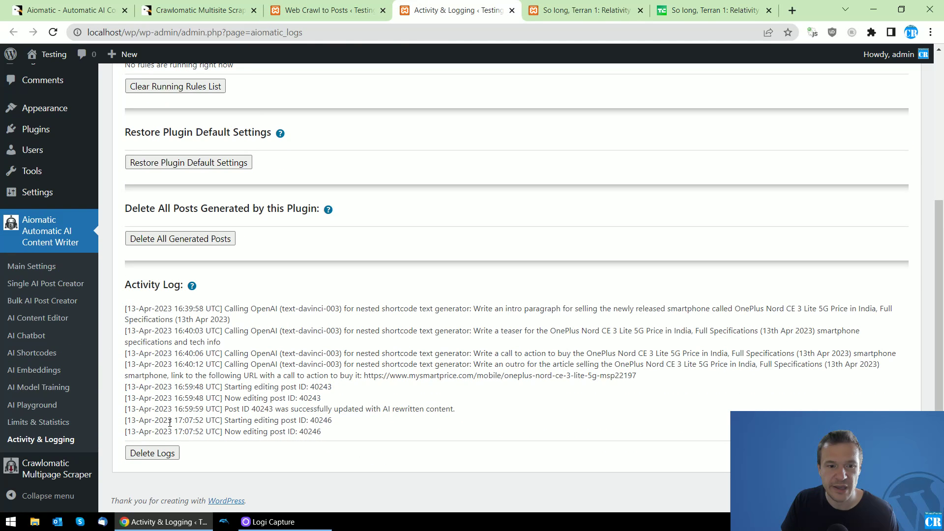
left_click_drag(224, 431, 317, 431)
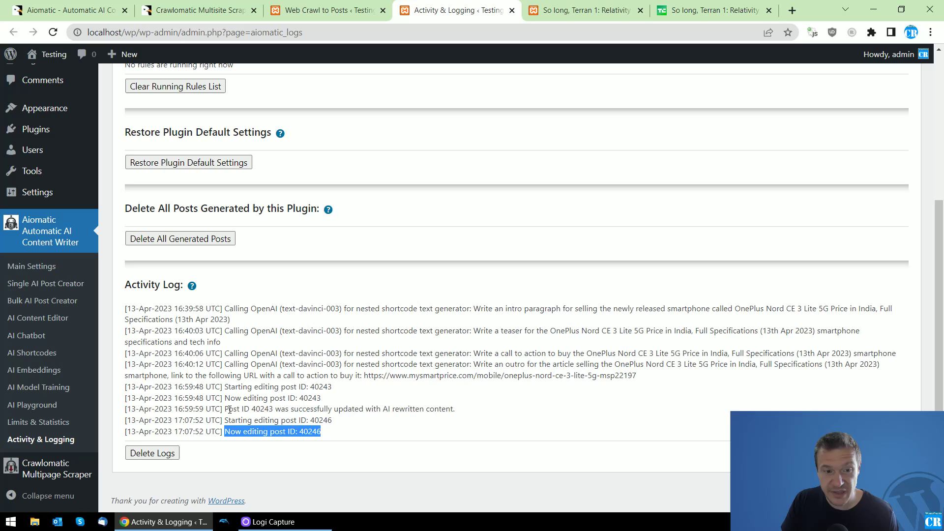
left_click_drag(226, 409, 293, 409)
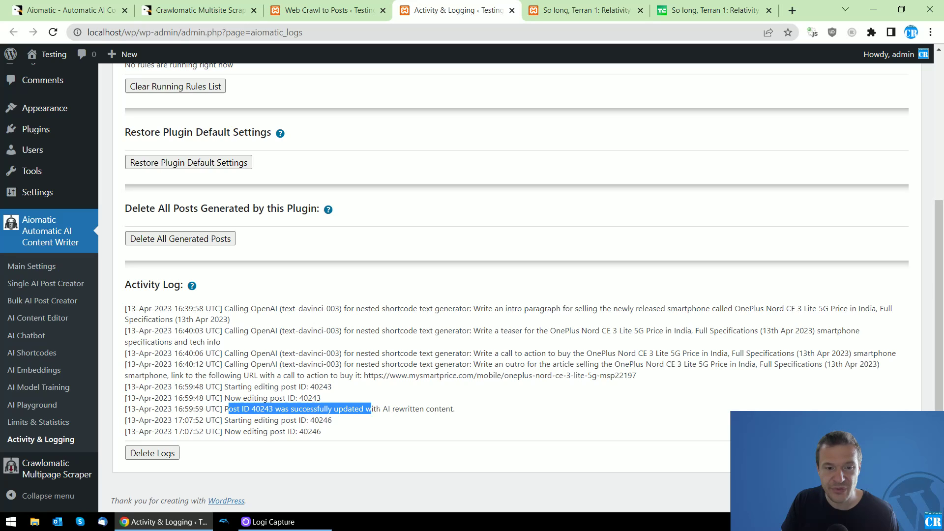
left_click_drag(391, 408, 452, 409)
left_click(410, 410)
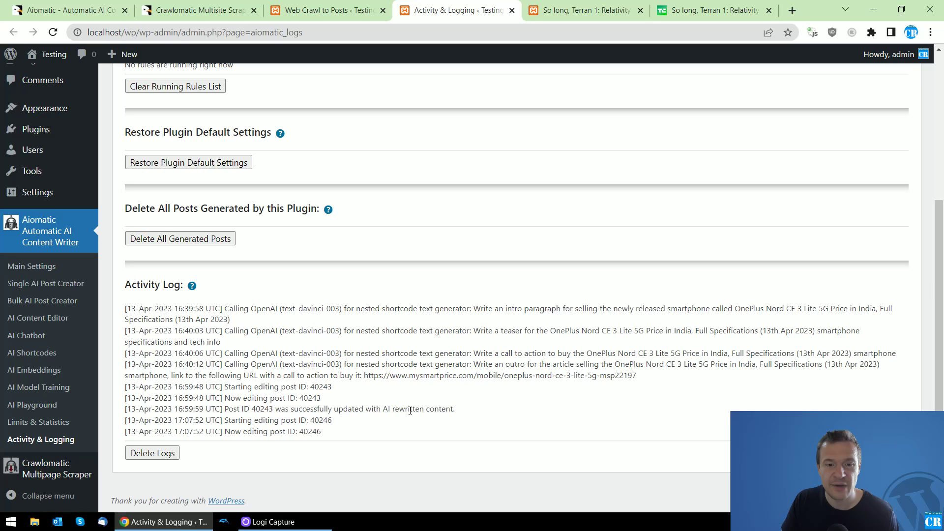
Step: Refresh the log to show post 40246's success entry, then reload the Terran 1 post
key("F5")
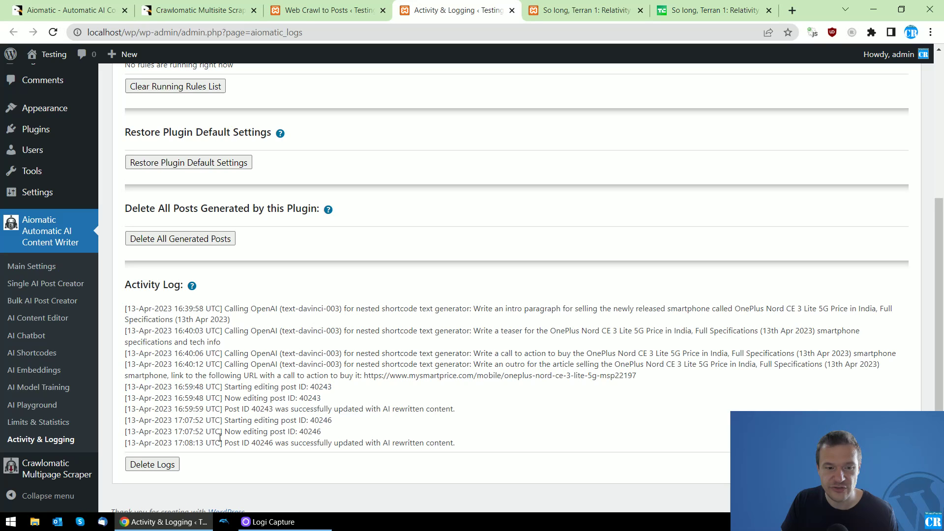
left_click_drag(302, 442, 447, 443)
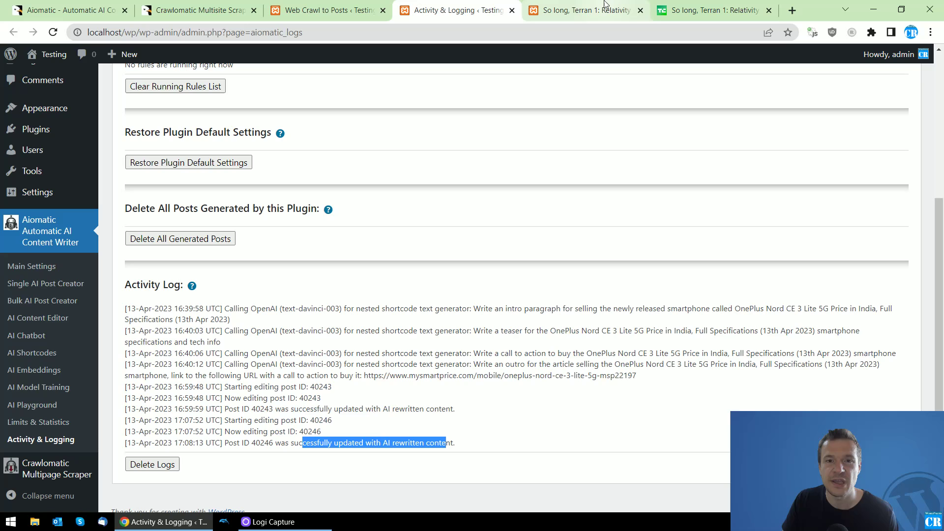
left_click(583, 9)
key("F5")
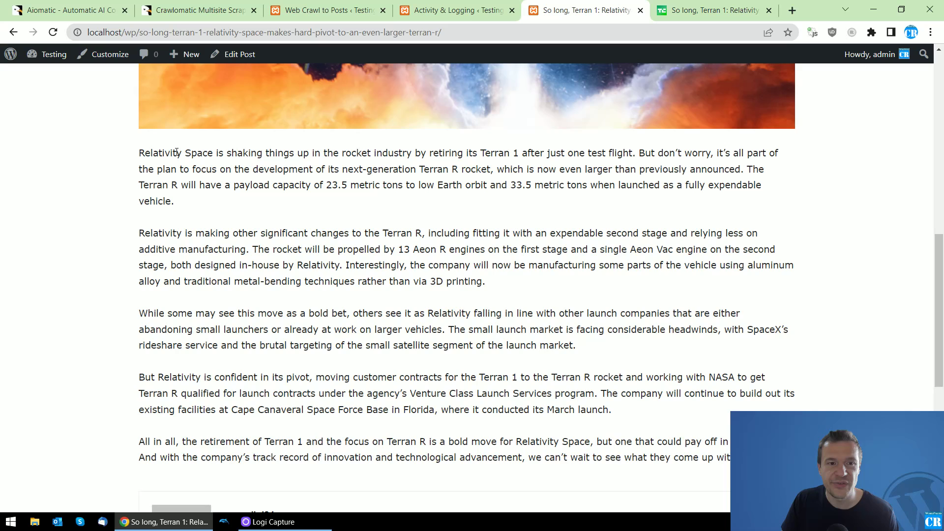
Step: Search the TechCrunch original for the rewritten first paragraph, finding no matches
left_click_drag(139, 152, 184, 202)
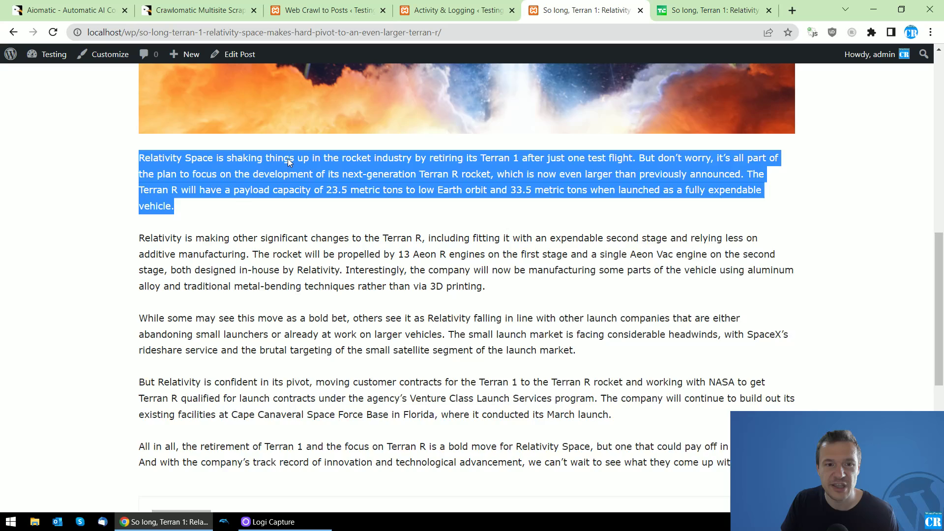
scroll(288, 158, "up", 1)
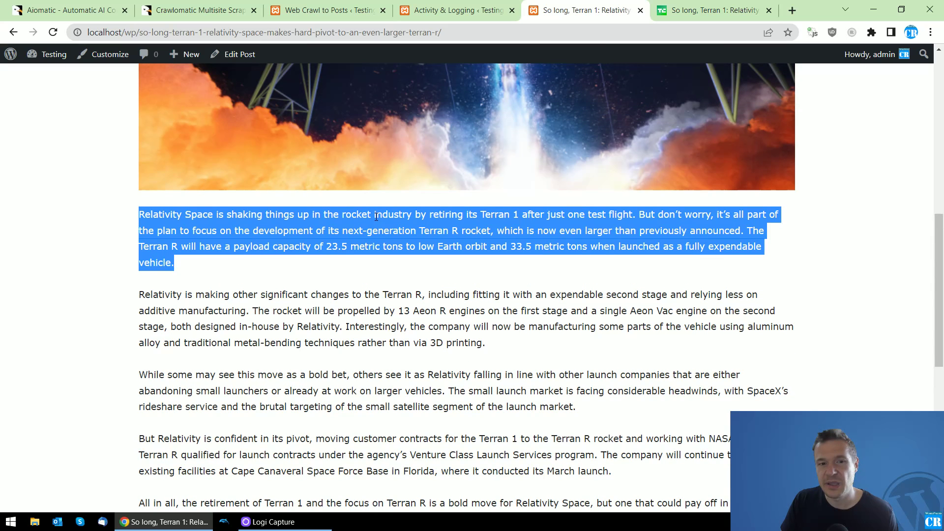
left_click(708, 9)
key("ctrl+f")
key("ctrl+v")
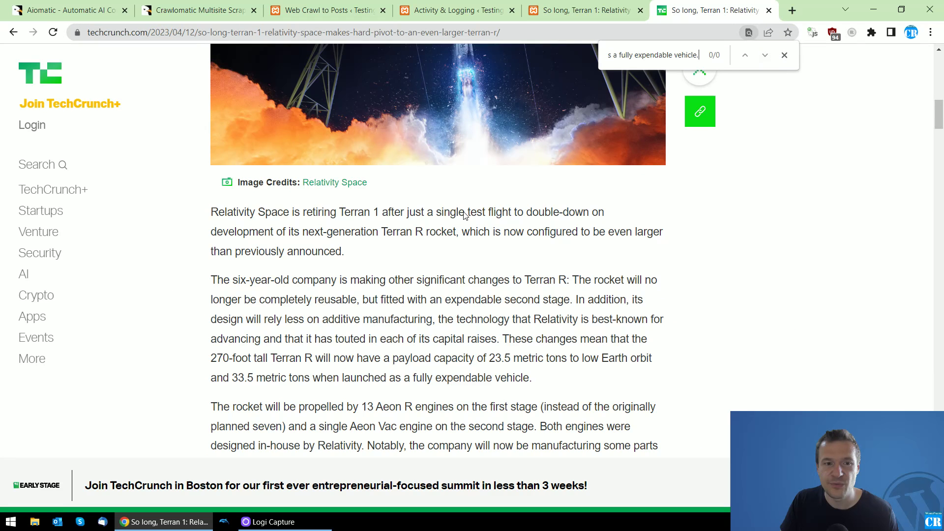
left_click(784, 55)
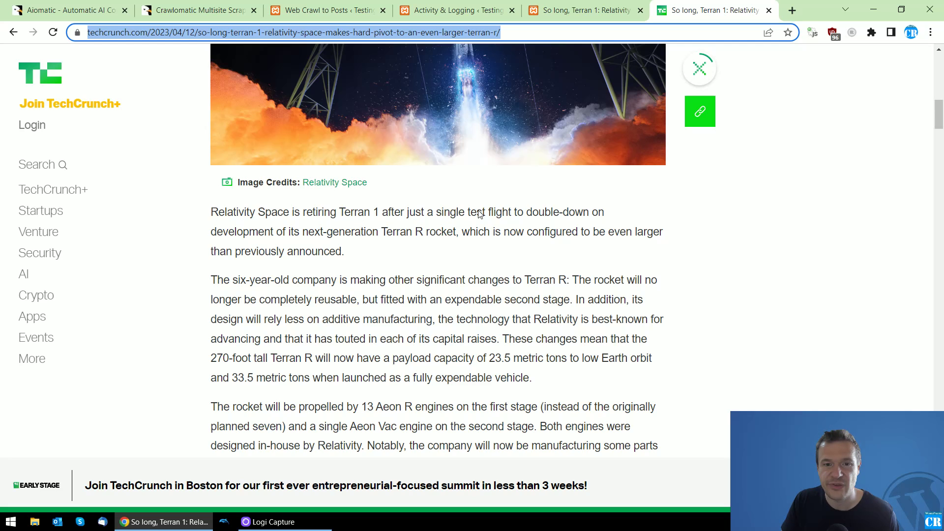
Step: Select phrases in the rewritten post and compare them against the TechCrunch original
left_click(583, 10)
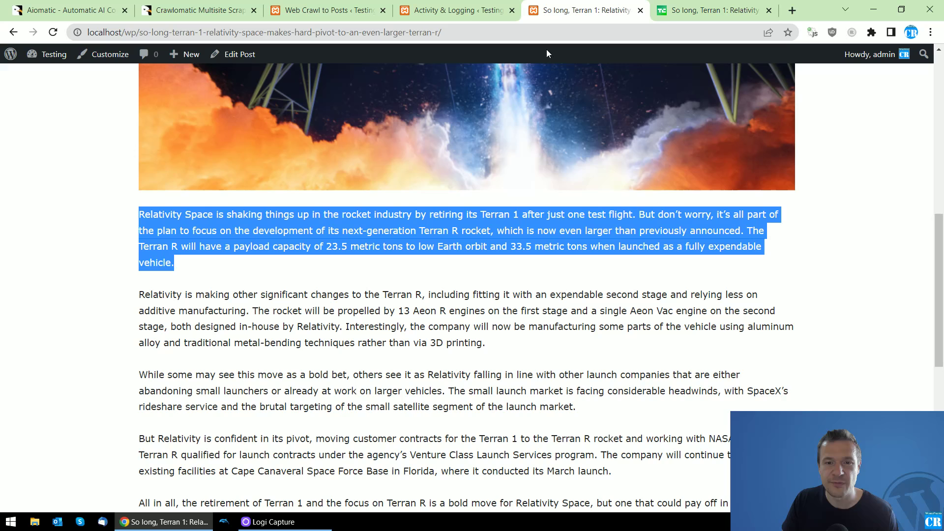
left_click_drag(155, 294, 188, 294)
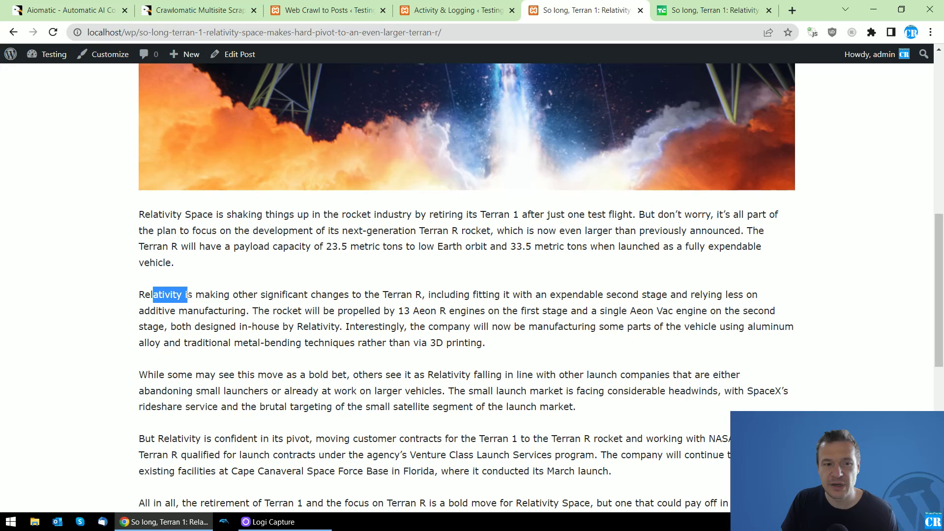
left_click(220, 294)
left_click_drag(248, 294, 341, 294)
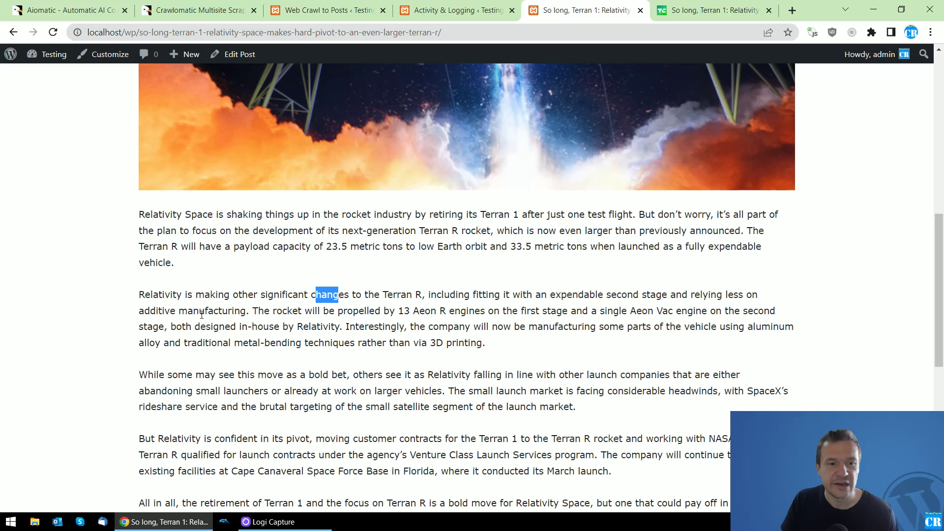
left_click(698, 10)
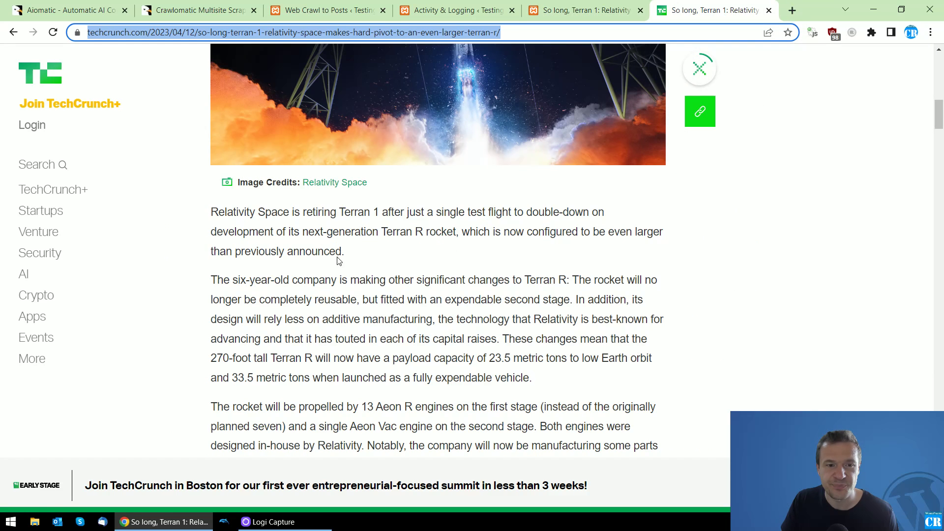
scroll(261, 280, "down", 2)
scroll(270, 285, "up", 3)
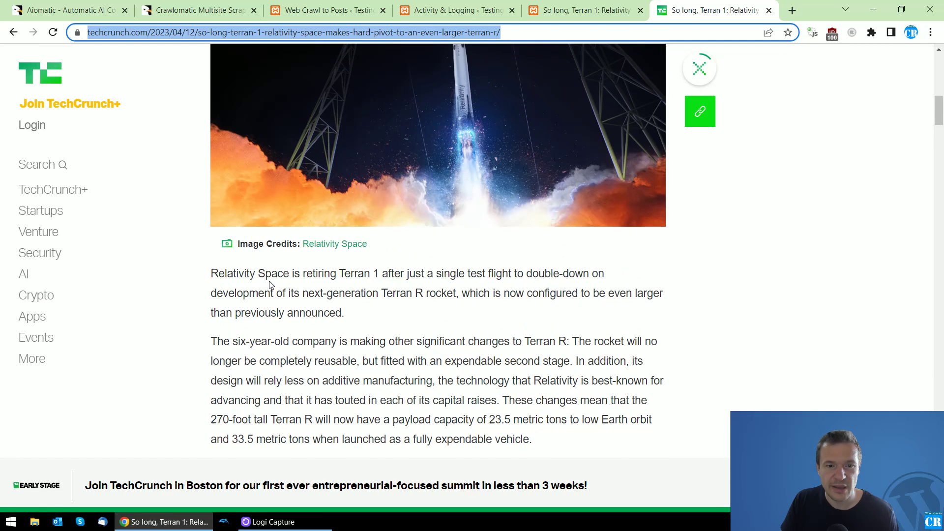
left_click(587, 10)
scroll(278, 259, "down", 3)
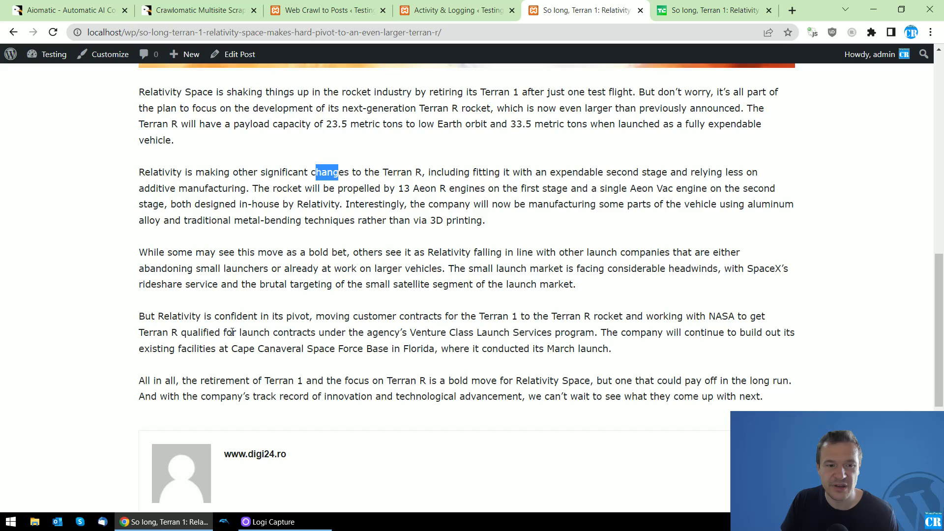
scroll(227, 337, "up", 3)
scroll(227, 338, "up", 3)
scroll(226, 335, "up", 2)
scroll(225, 334, "down", 4)
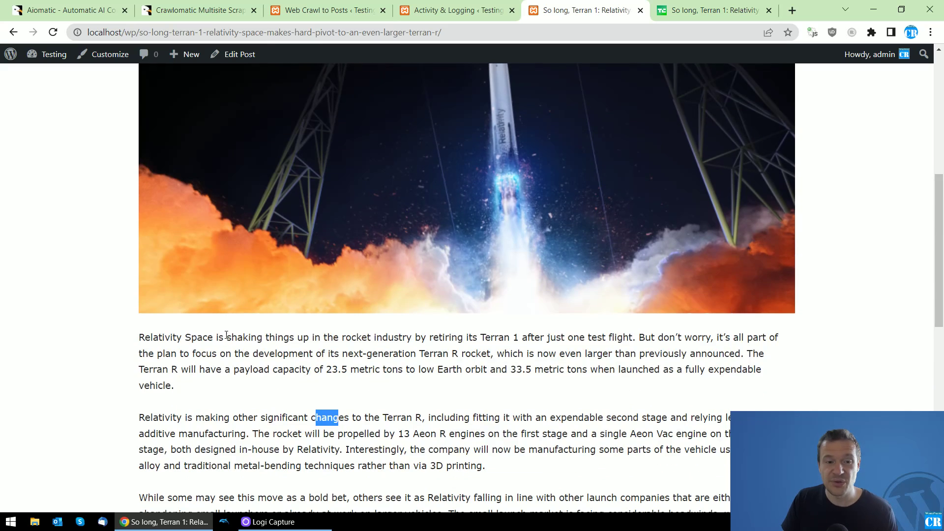
scroll(225, 335, "down", 3)
scroll(201, 316, "up", 1)
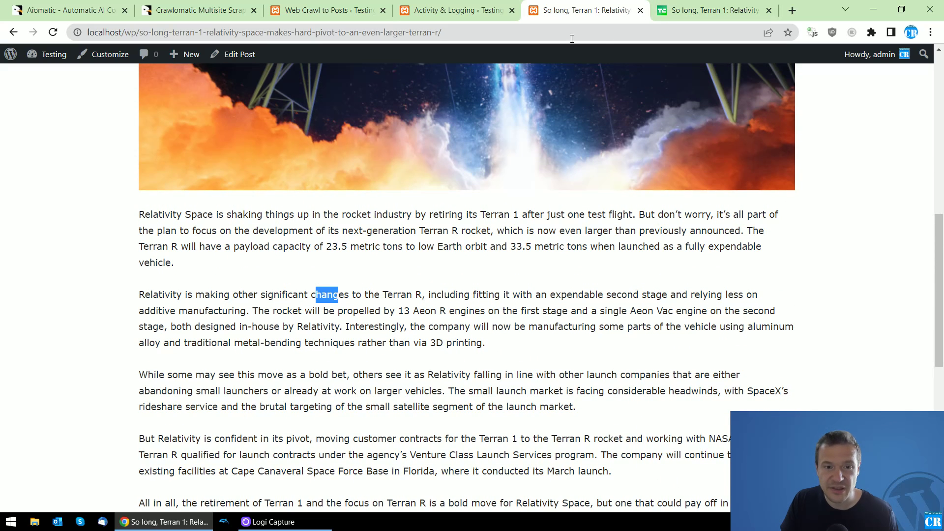
Step: Find the payload figure 23.5 from the rewritten post in the original article
left_click_drag(327, 246, 348, 246)
key("ctrl+c")
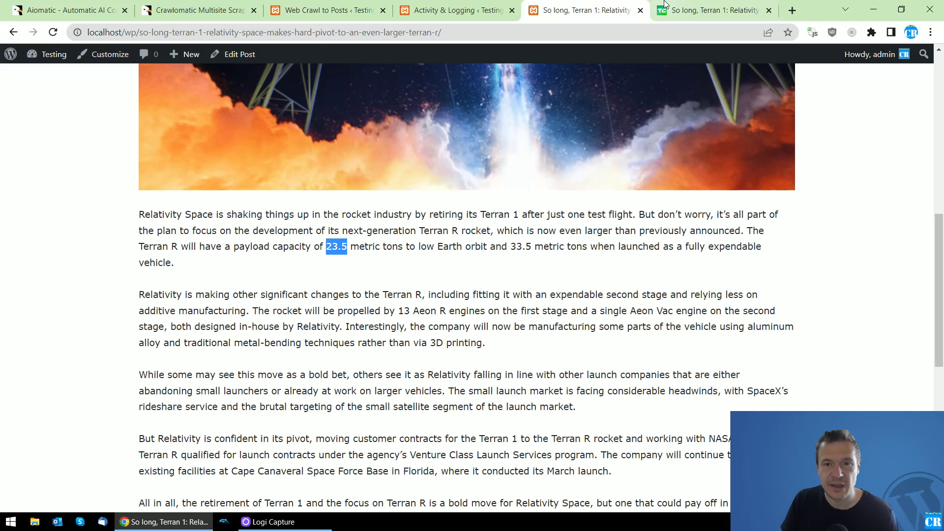
left_click(708, 10)
key("ctrl+f")
key("ctrl+v")
scroll(508, 297, "down", 2)
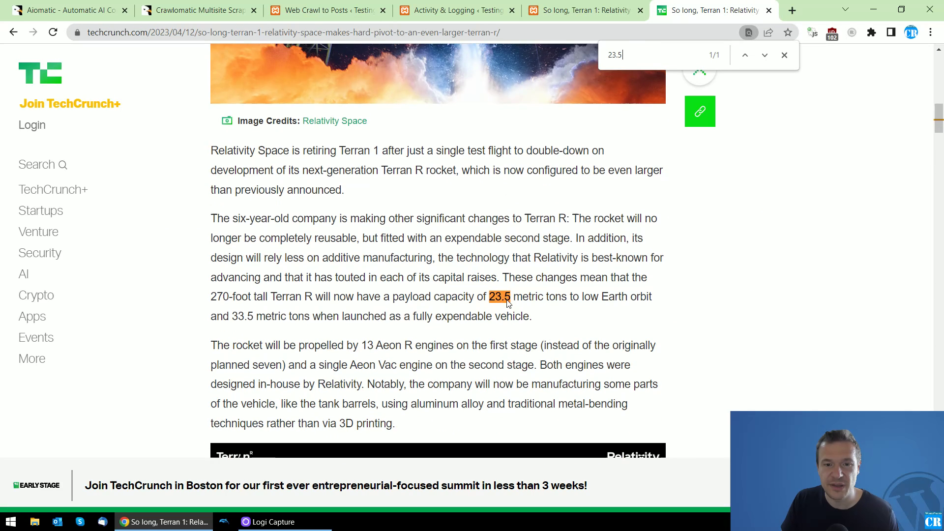
scroll(508, 302, "up", 1)
left_click(583, 9)
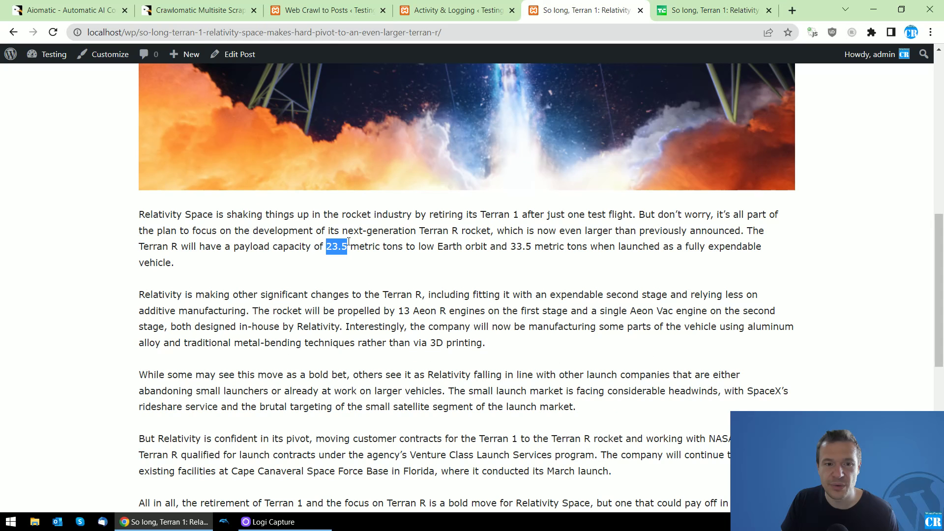
left_click(708, 9)
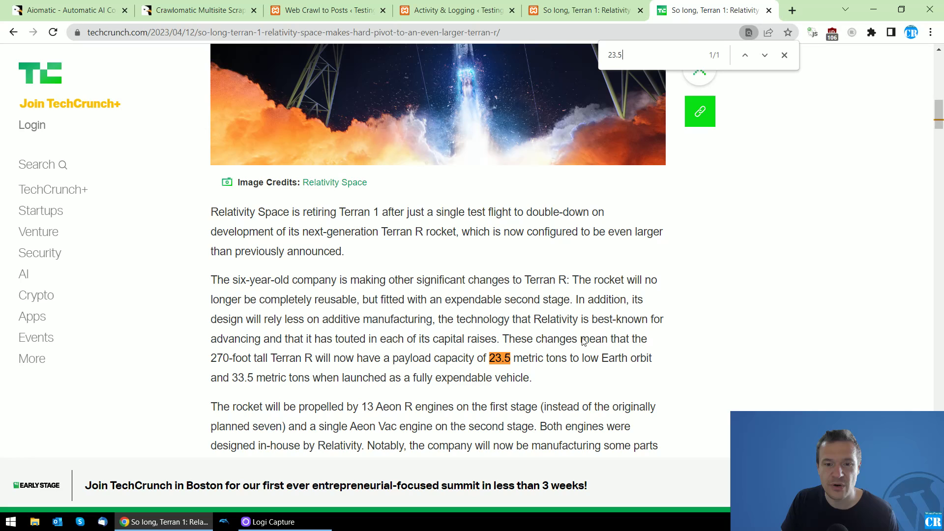
left_click(612, 10)
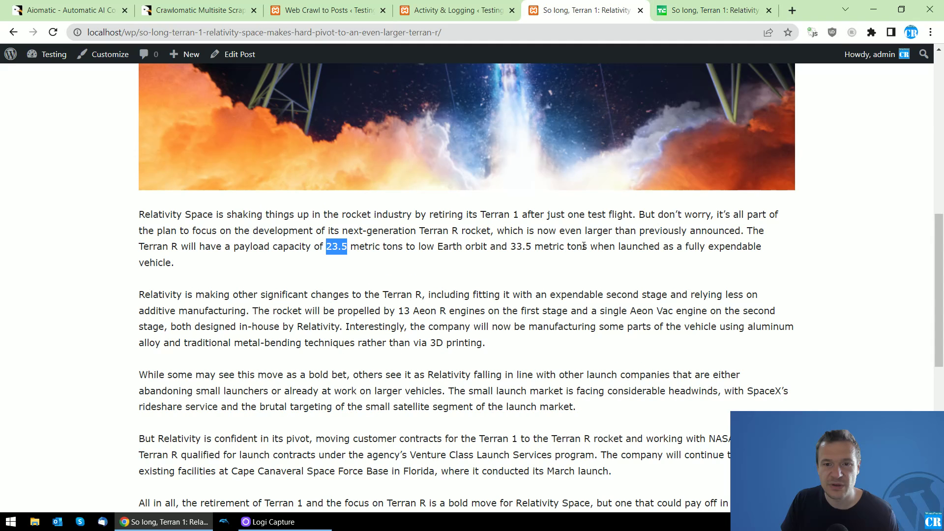
left_click(713, 10)
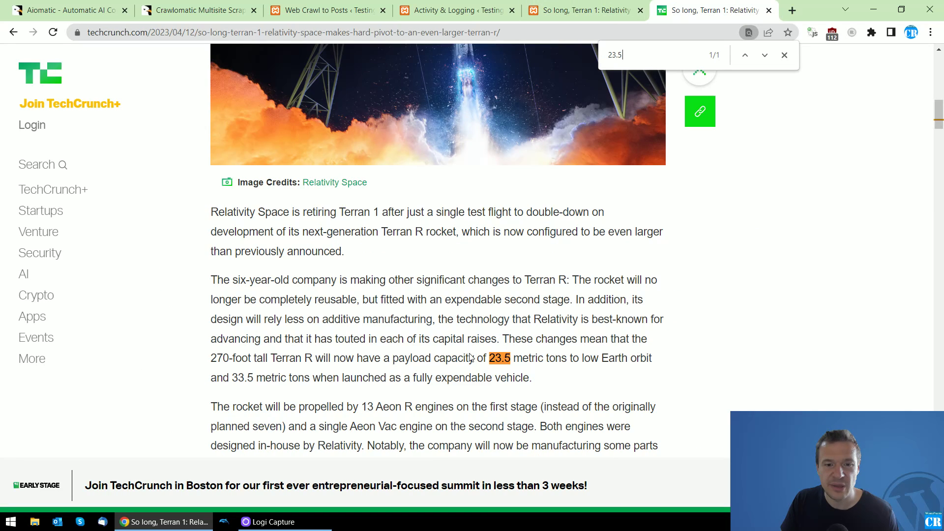
Step: Search the rewritten post for the original article's payload capacity phrase
left_click_drag(490, 358, 530, 379)
key("ctrl+c")
left_click(582, 9)
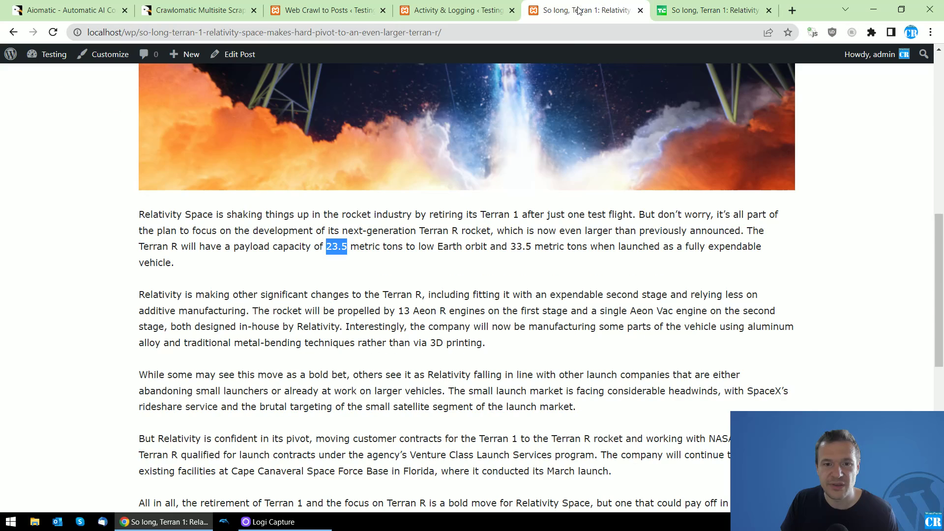
key("ctrl+f")
key("ctrl+v")
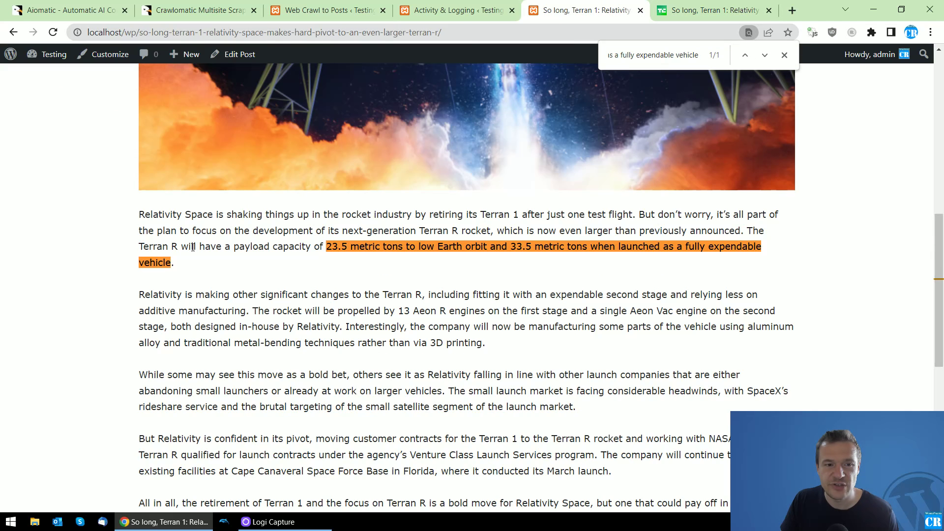
left_click(701, 9)
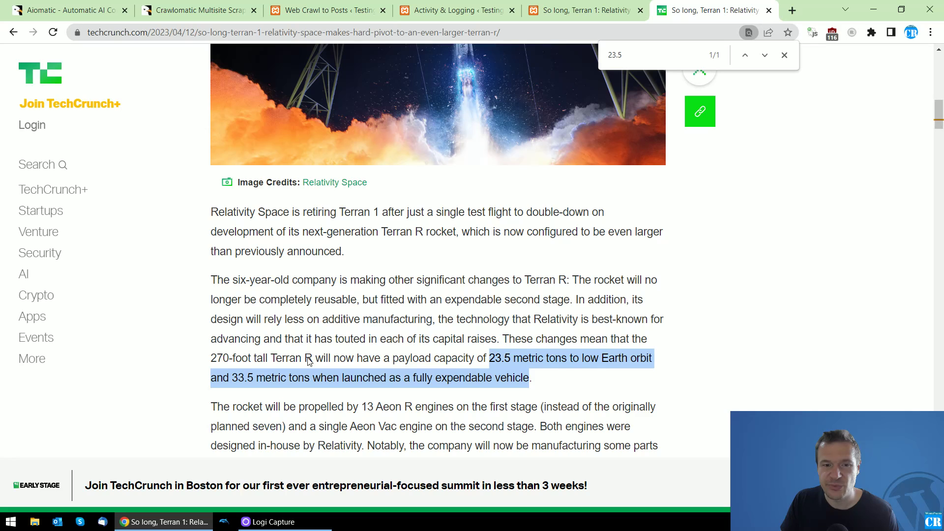
left_click(586, 9)
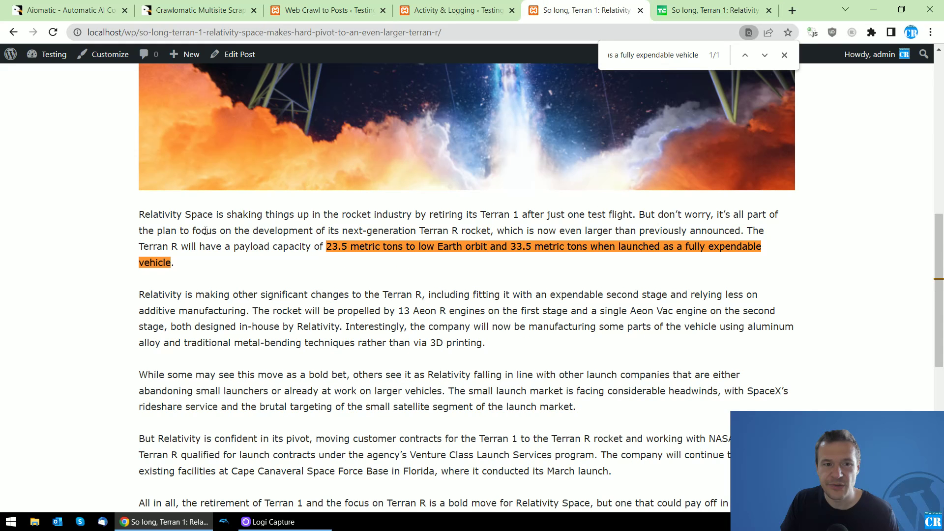
Step: Search the rewritten post for '270-foot tall', which is missing
left_click(709, 10)
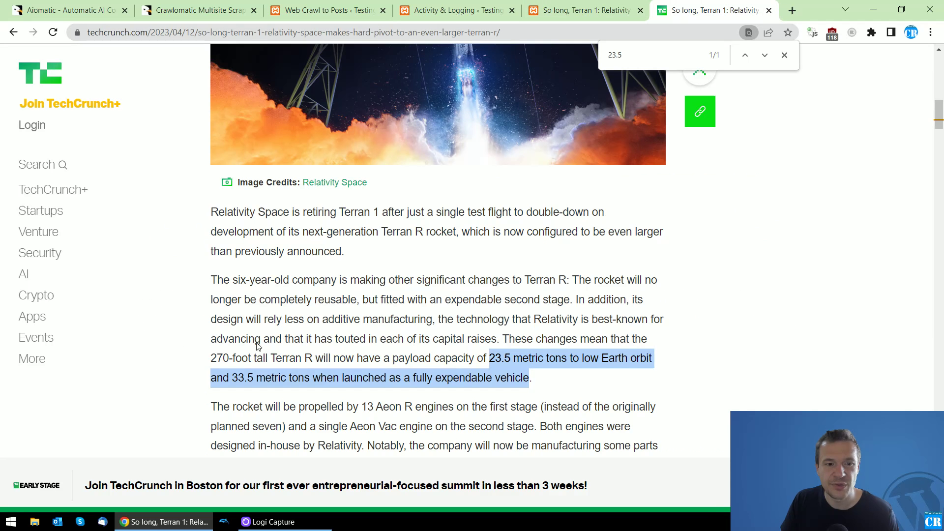
left_click_drag(211, 359, 268, 358)
key("ctrl+c")
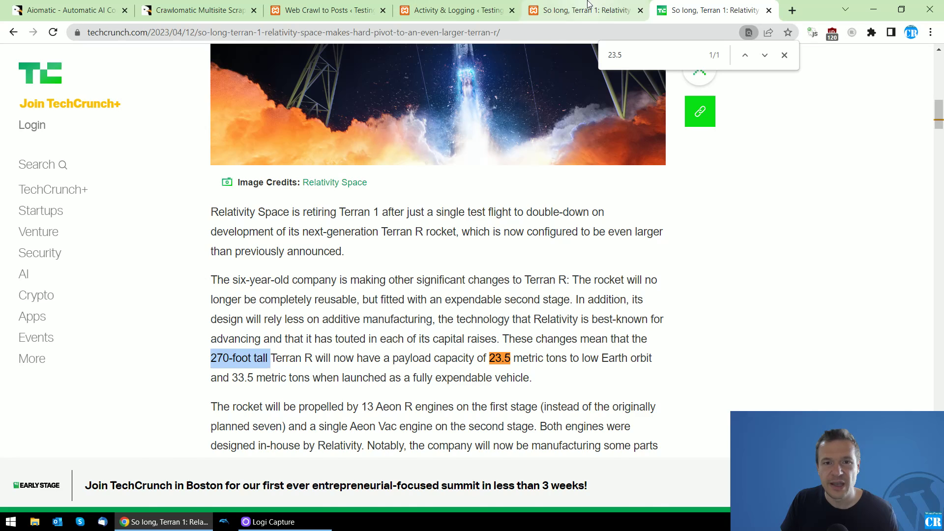
left_click(585, 10)
key("ctrl+v")
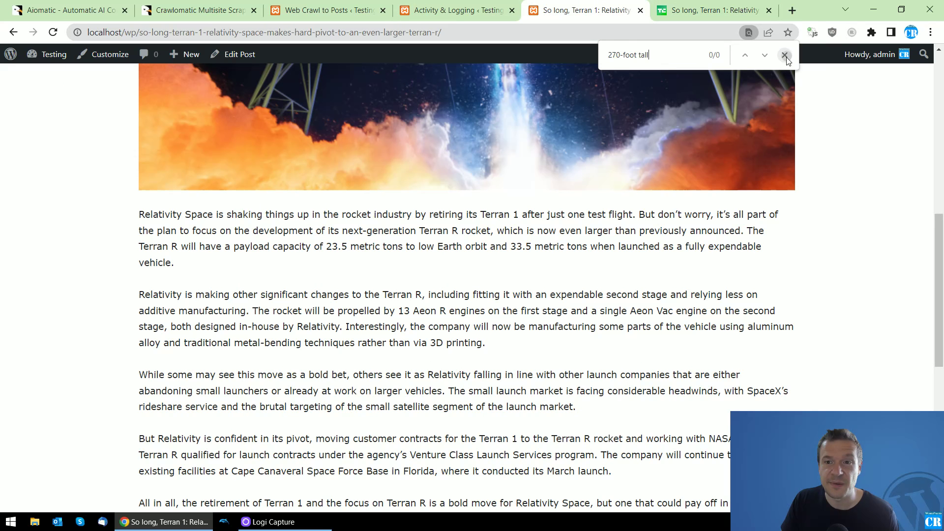
left_click(786, 55)
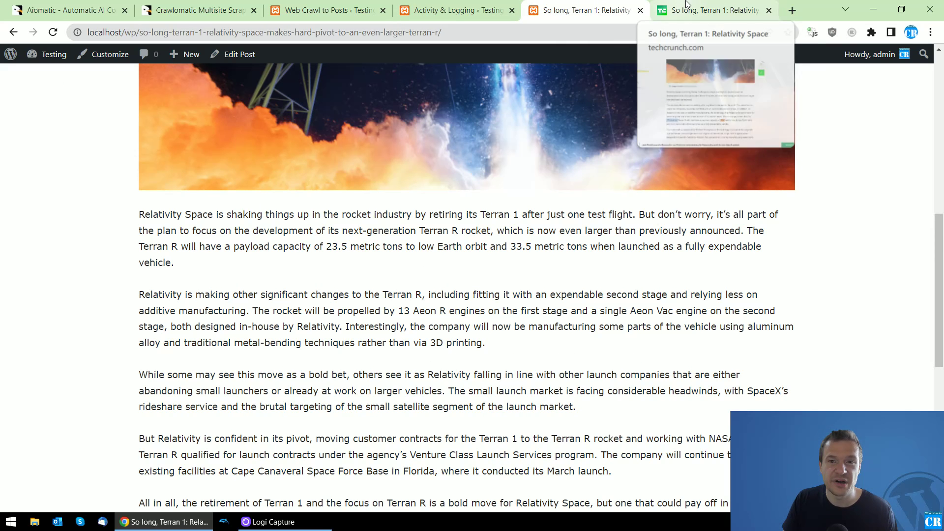
left_click(690, 10)
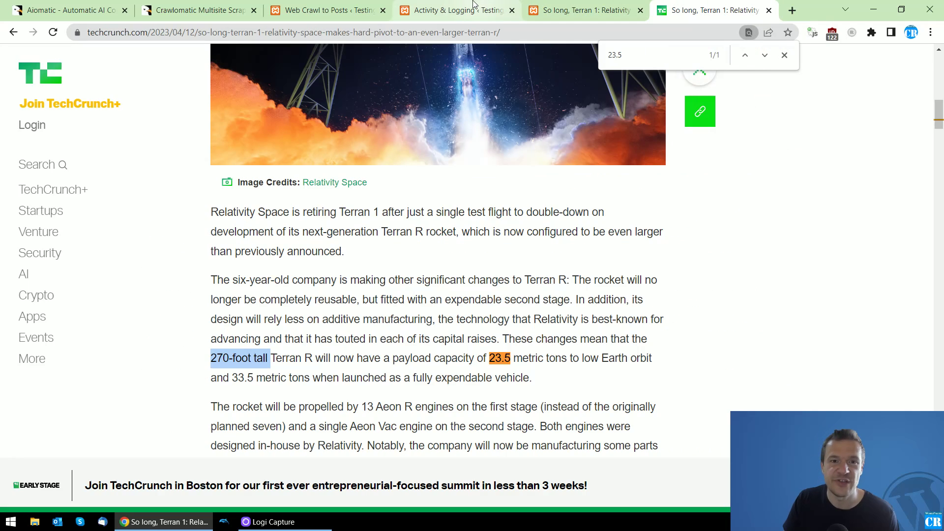
Step: View the Aiomatic ($59) and Crawlomatic ($49) CodeCanyon pages, then return to the crawl rules list
left_click(417, 9)
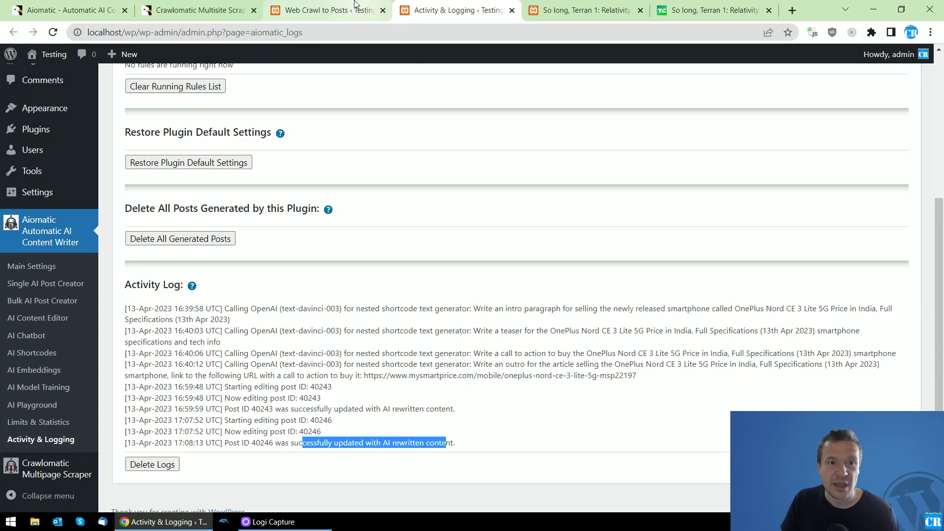
left_click(336, 9)
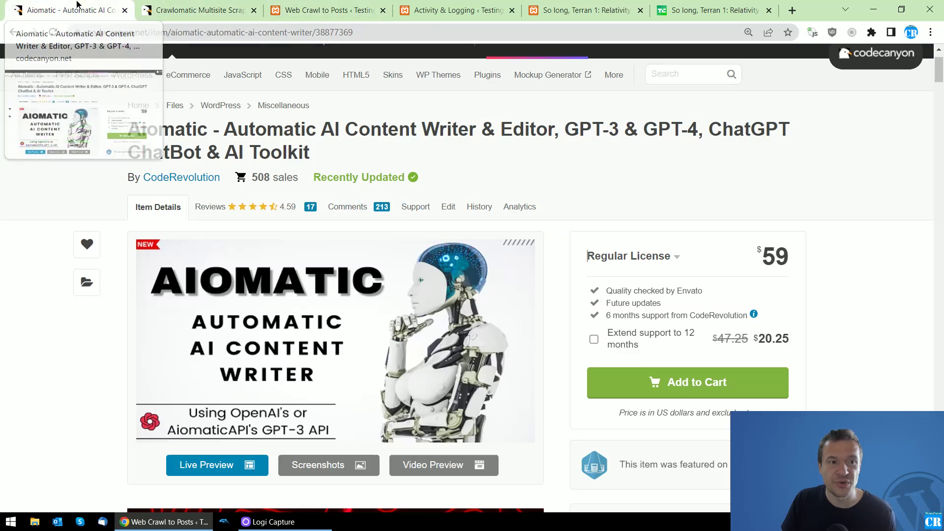
left_click(66, 10)
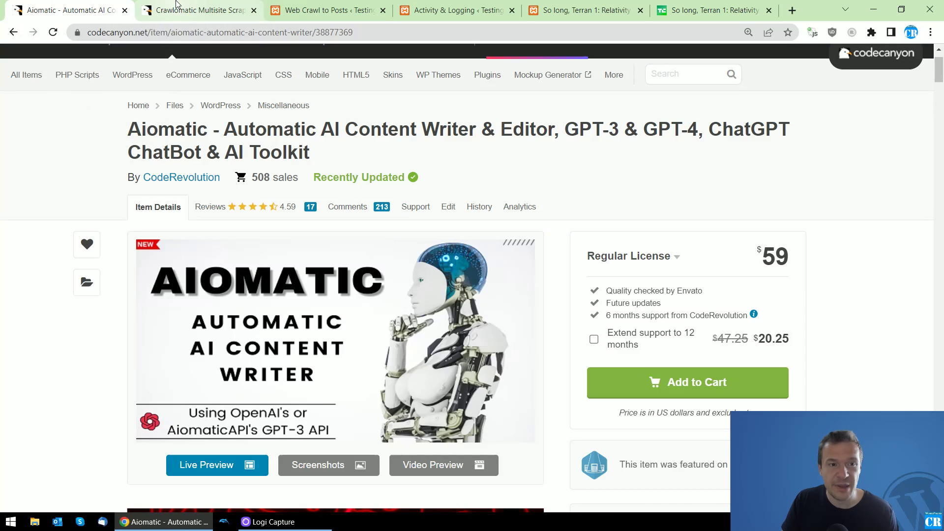
left_click(195, 10)
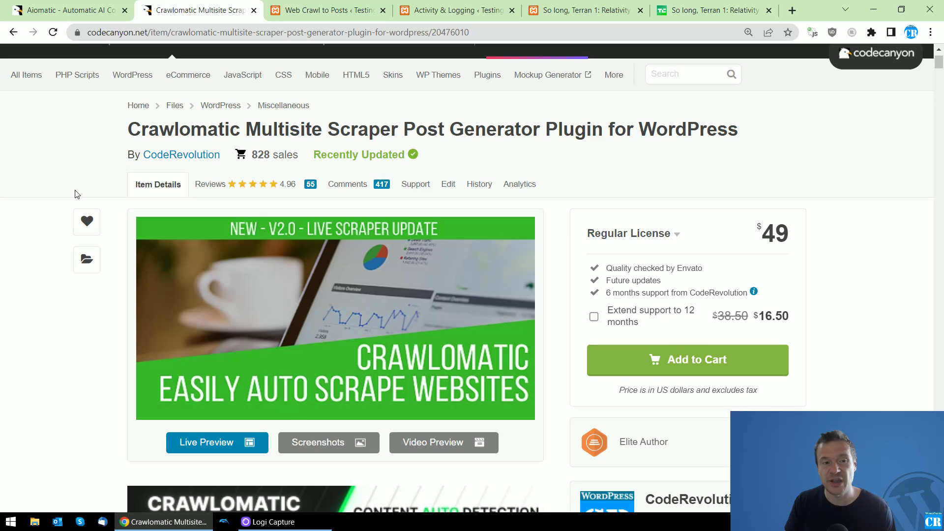
left_click(70, 9)
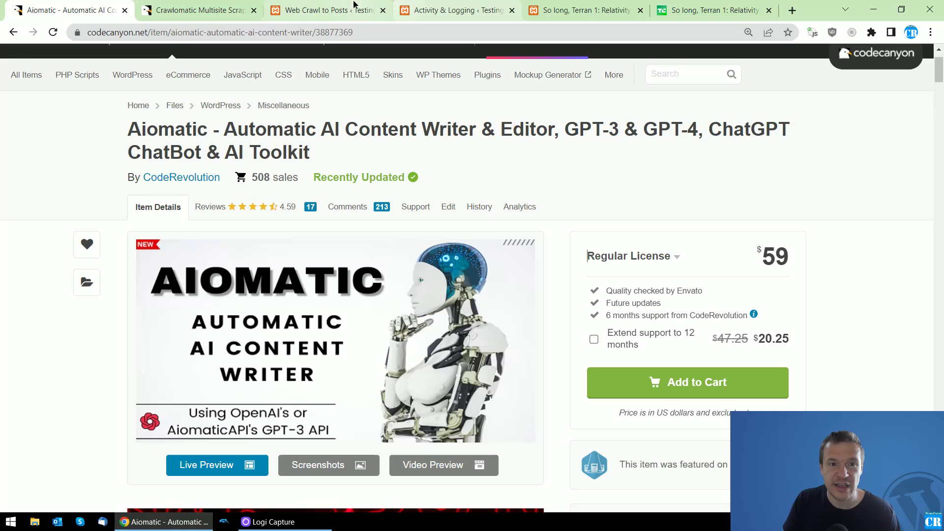
left_click(324, 9)
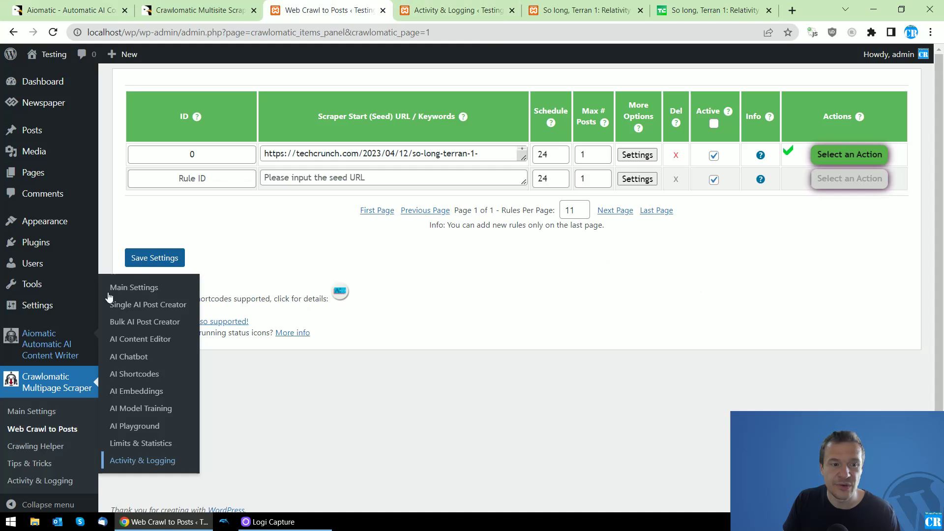
Step: Open Aiomatic's AI Content Editor settings in a new browser tab
middle_click(140, 339)
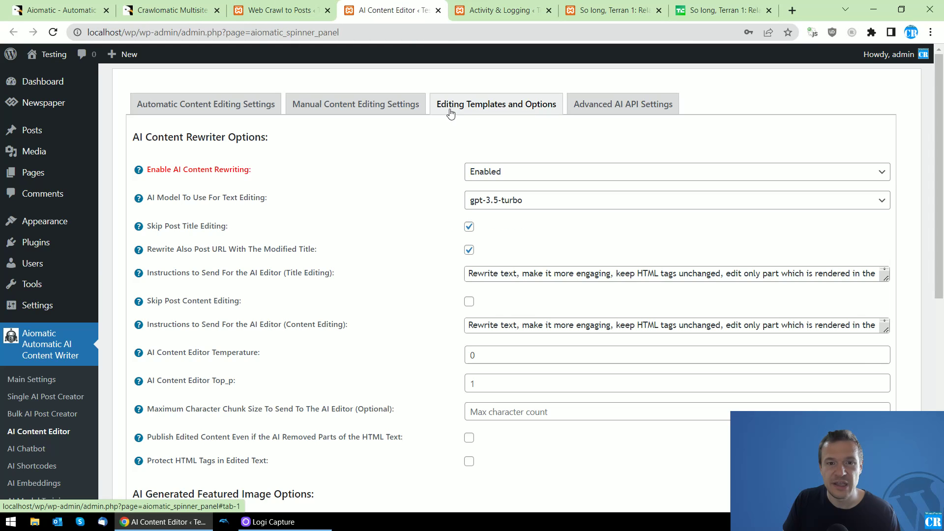
scroll(527, 221, "down", 5)
scroll(369, 222, "down", 5)
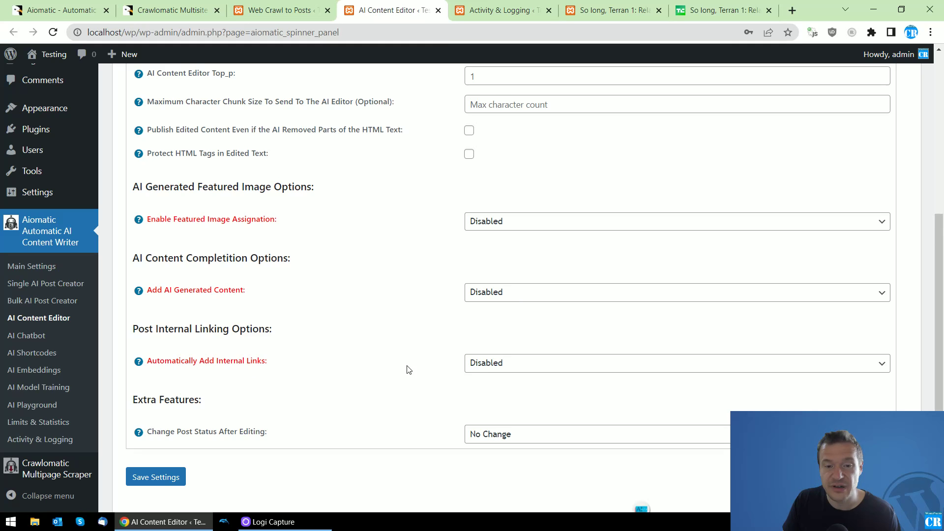
scroll(408, 369, "up", 8)
scroll(408, 295, "up", 3)
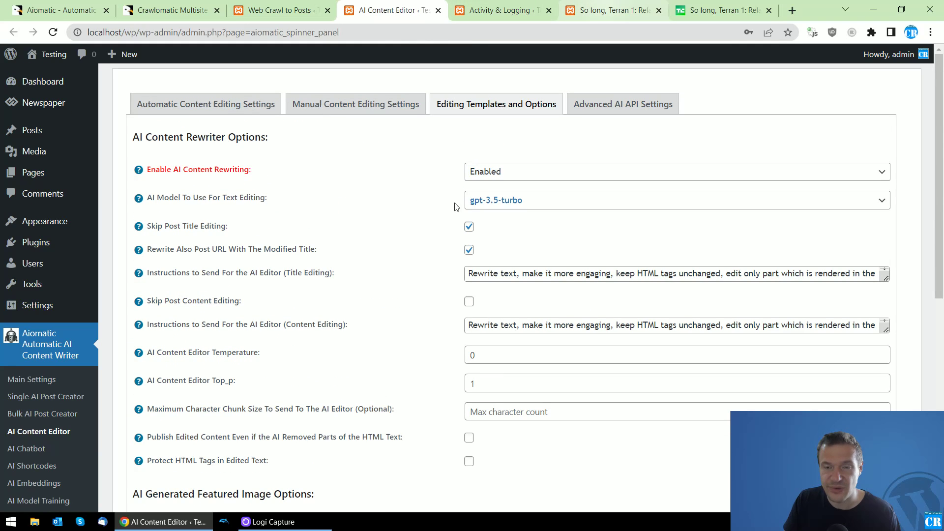
Step: Switch back to the Aiomatic CodeCanyon page showing the $59 Regular License and 508 sales
left_click(59, 9)
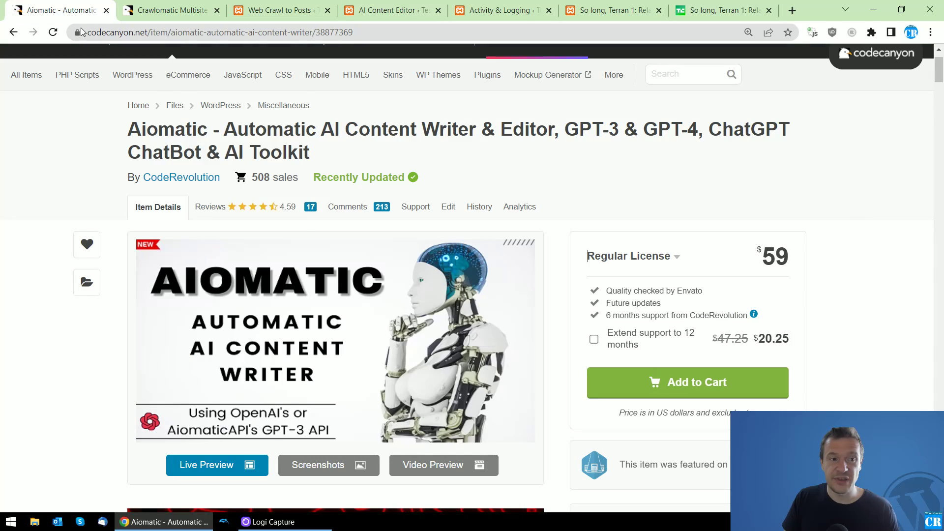